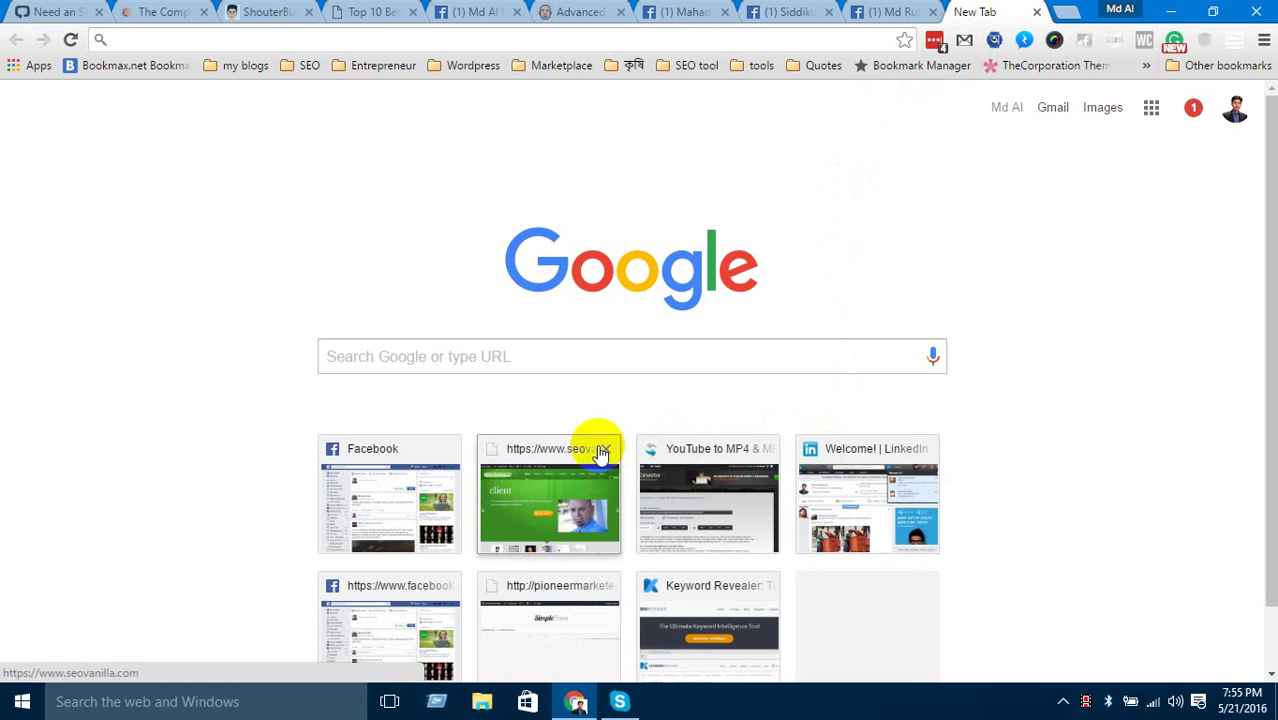
Try to remove the seovanilla.com thumbnail from the most-visited sites on the new tab page.
{"action": "left_click", "coordinate": [602, 448]}
{"action": "scroll", "coordinate": [850, 415], "scroll_direction": "down", "scroll_amount": 1}
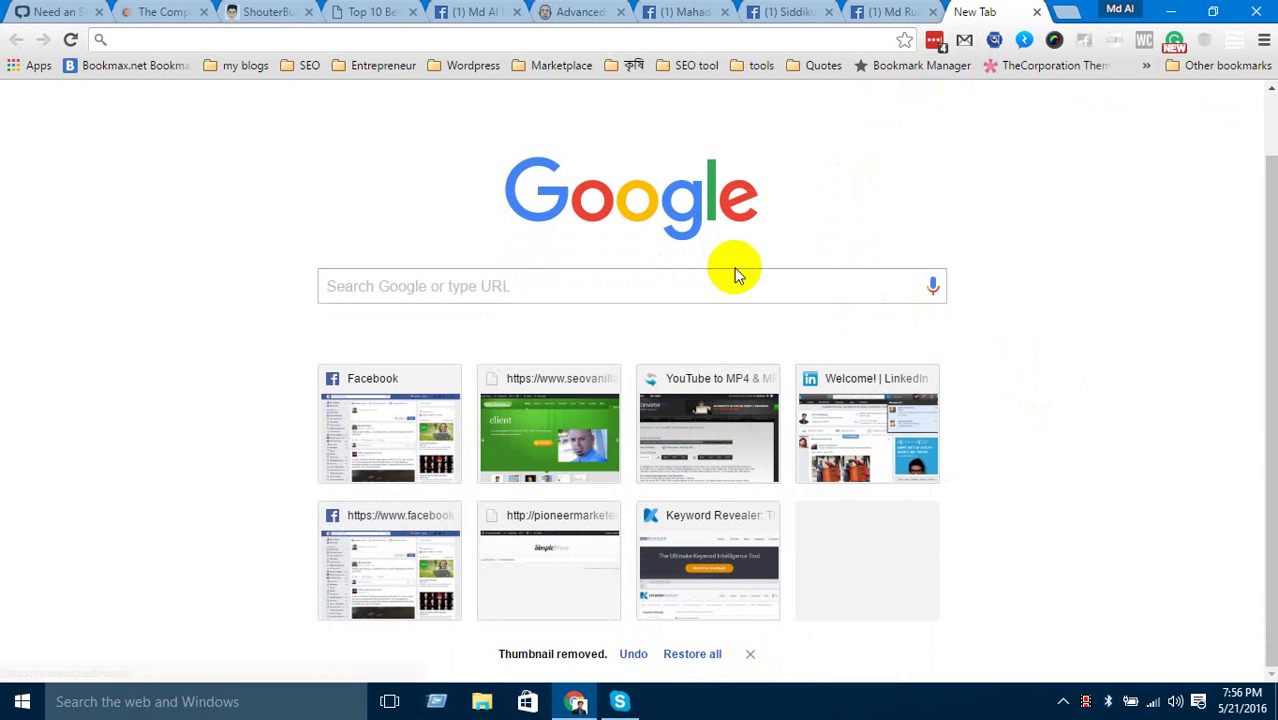
Search Google for the suggested query "keyword position checker google".
{"action": "left_click", "coordinate": [707, 40]}
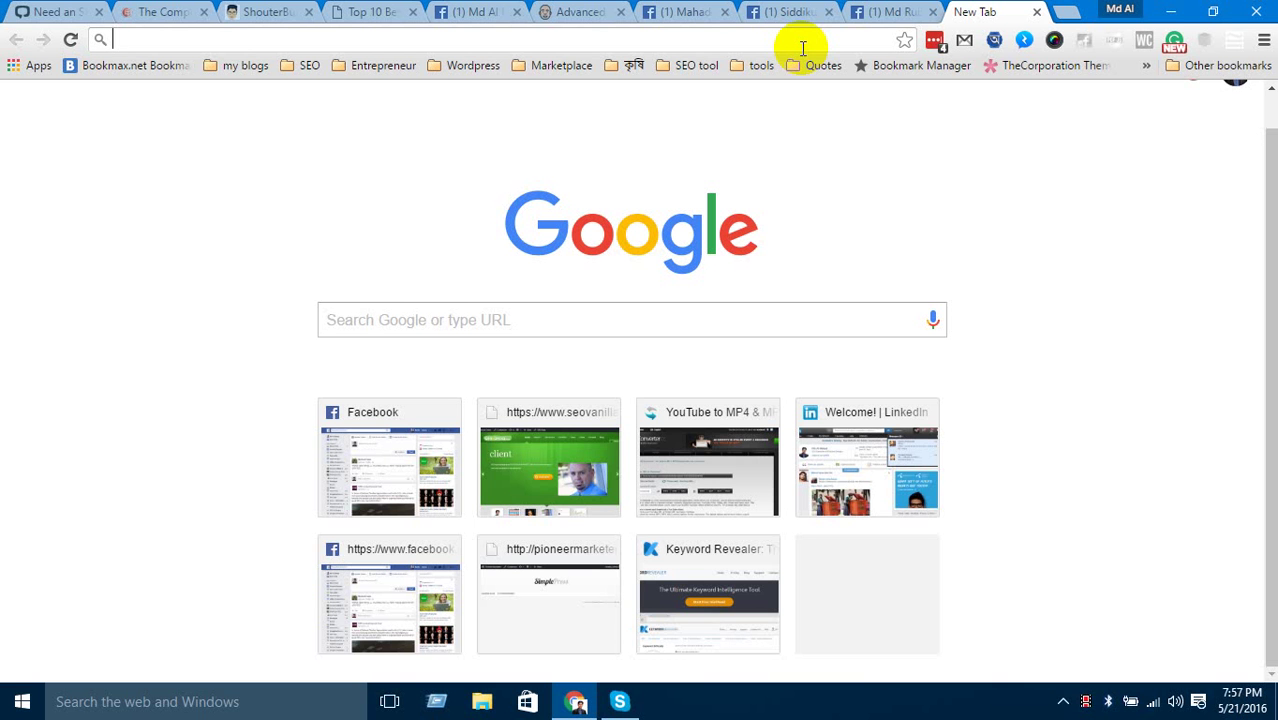
{"action": "type", "text": "keywor"}
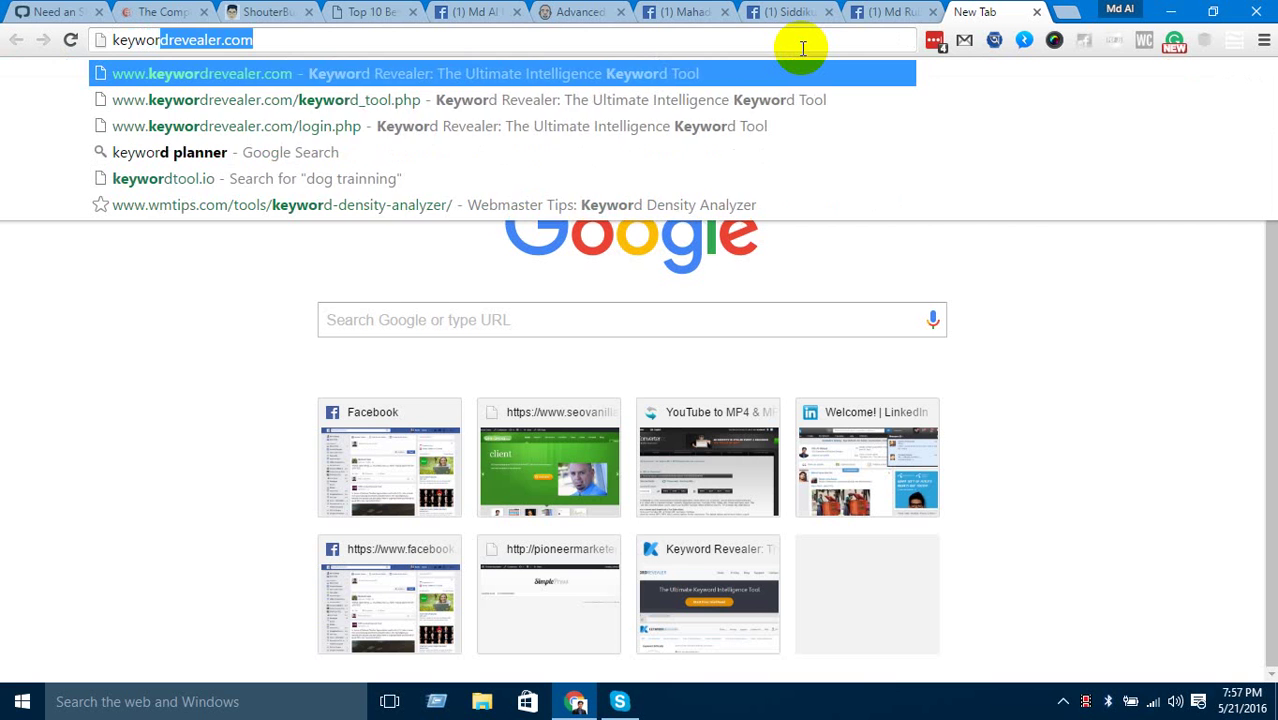
{"action": "type", "text": "d posi"}
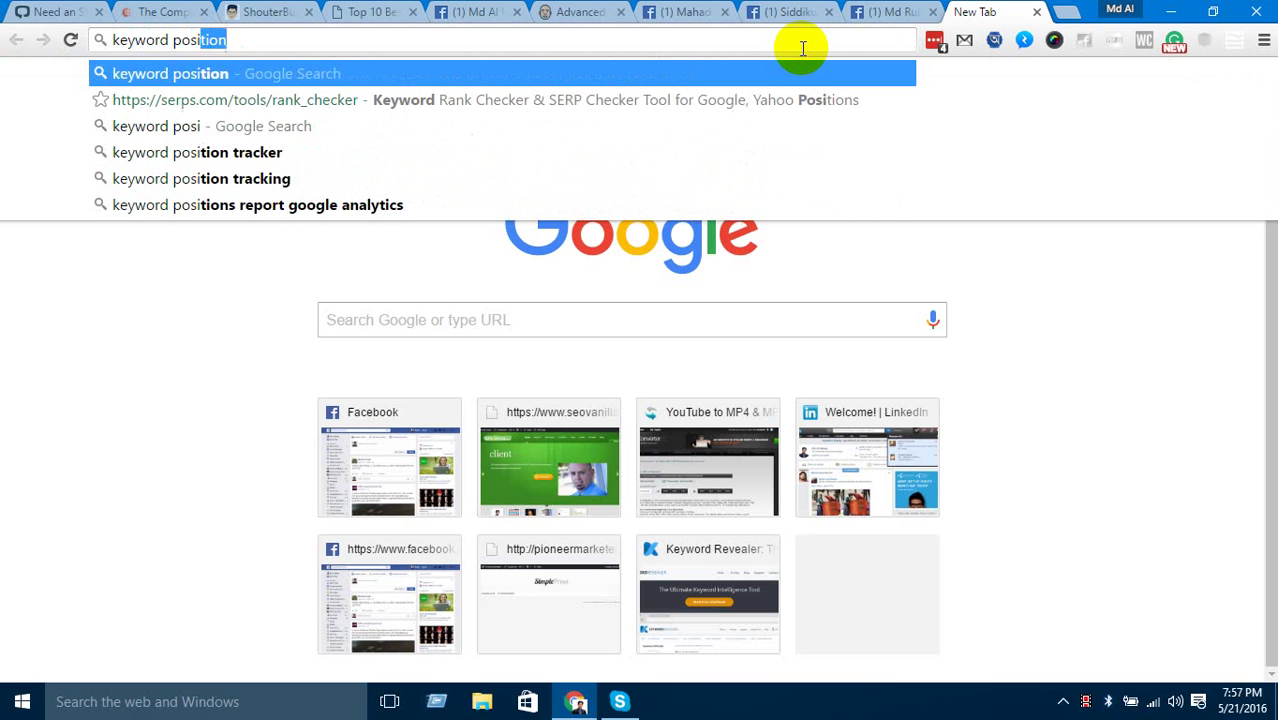
{"action": "type", "text": "tion"}
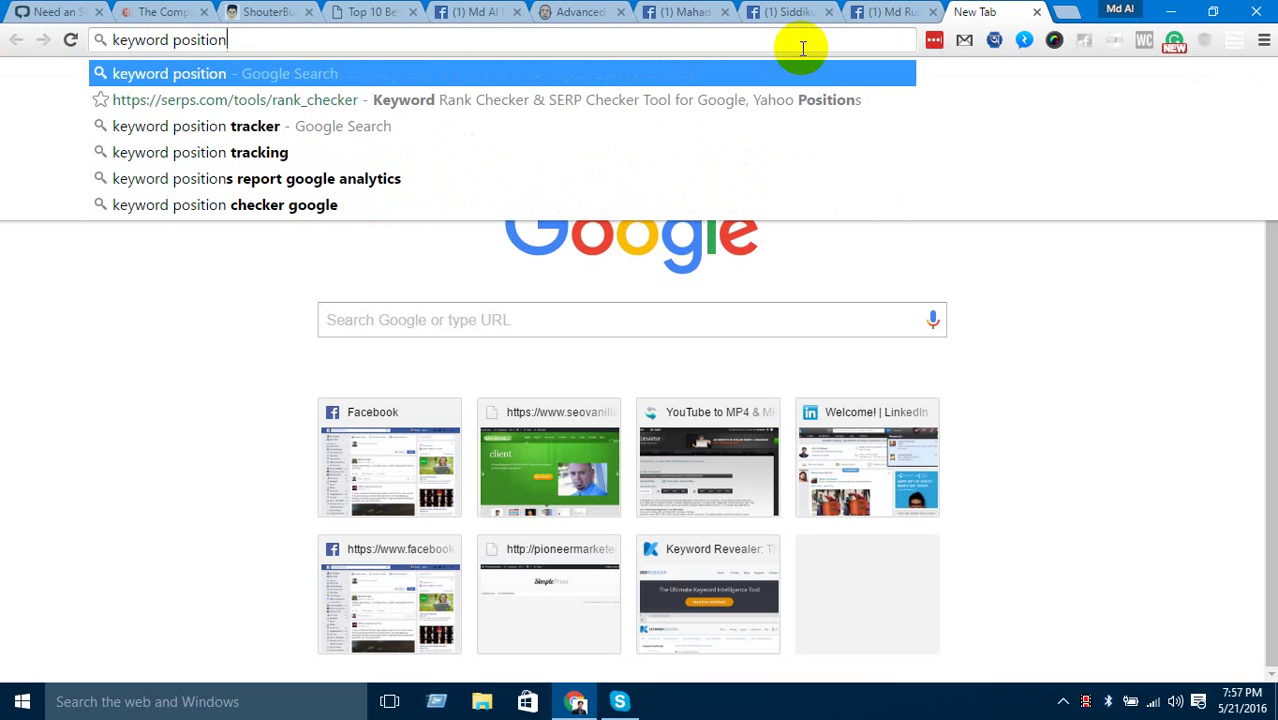
{"action": "key", "text": "Down"}
{"action": "key", "text": "Down"}
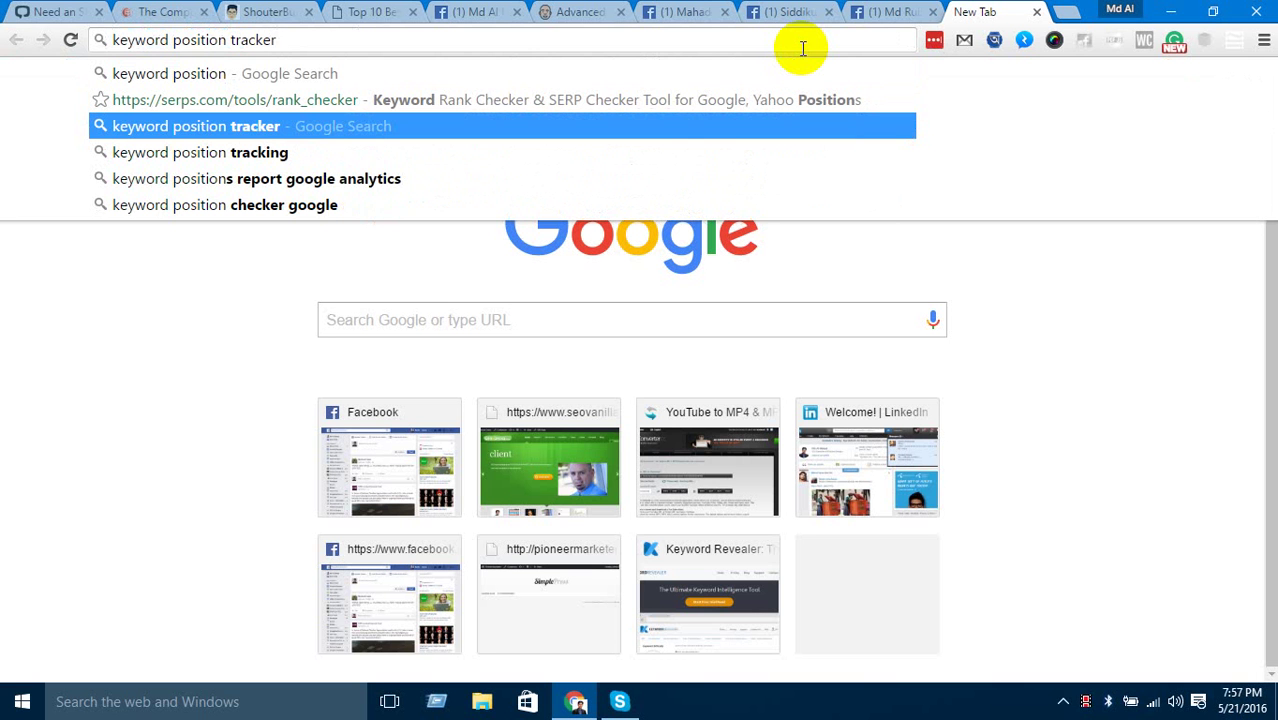
{"action": "key", "text": "Down"}
{"action": "key", "text": "Down"}
{"action": "key", "text": "Down"}
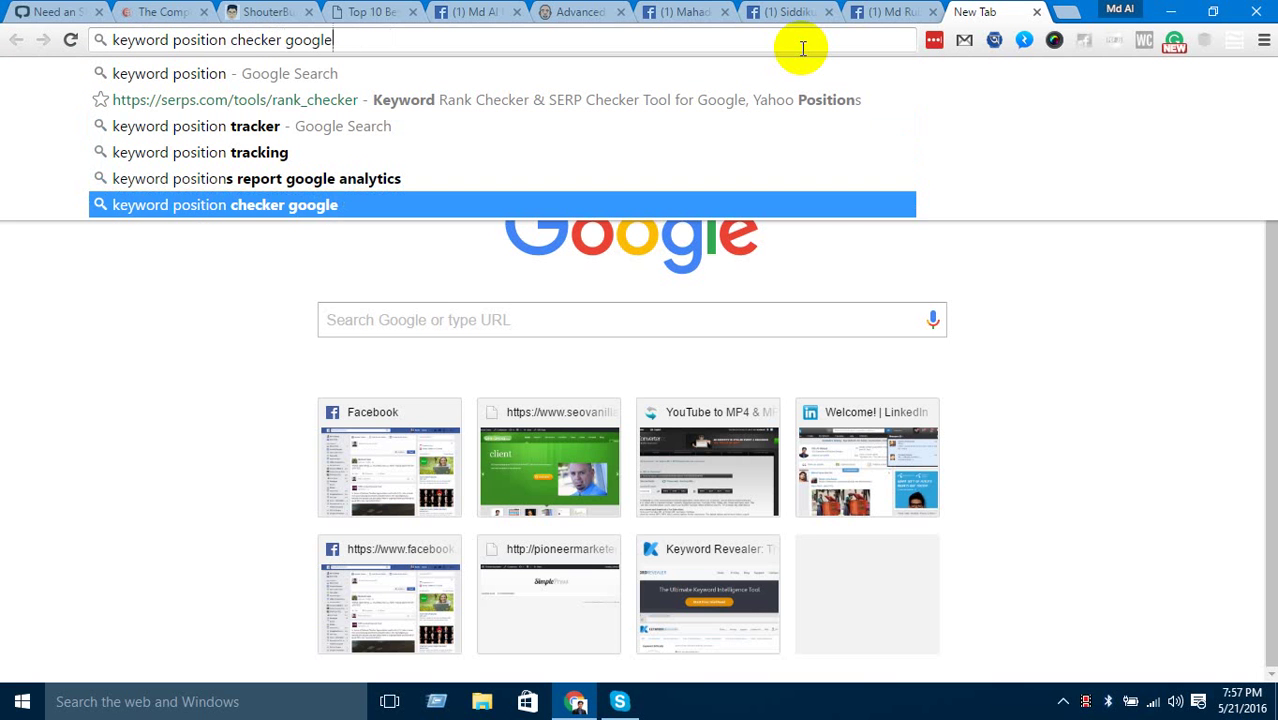
{"action": "key", "text": "Return"}
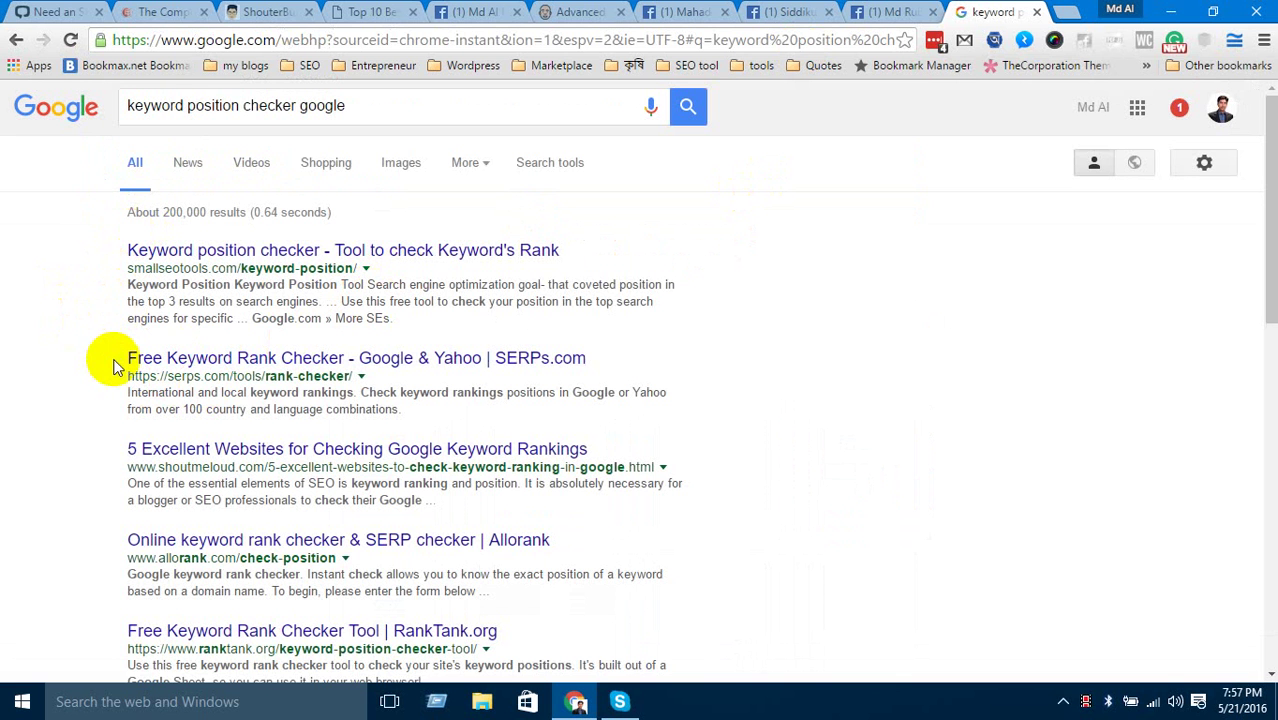
Open the SERPs.com Free Keyword Rank Checker search result in a new tab.
{"action": "right_click", "coordinate": [228, 362]}
{"action": "left_click", "coordinate": [268, 370]}
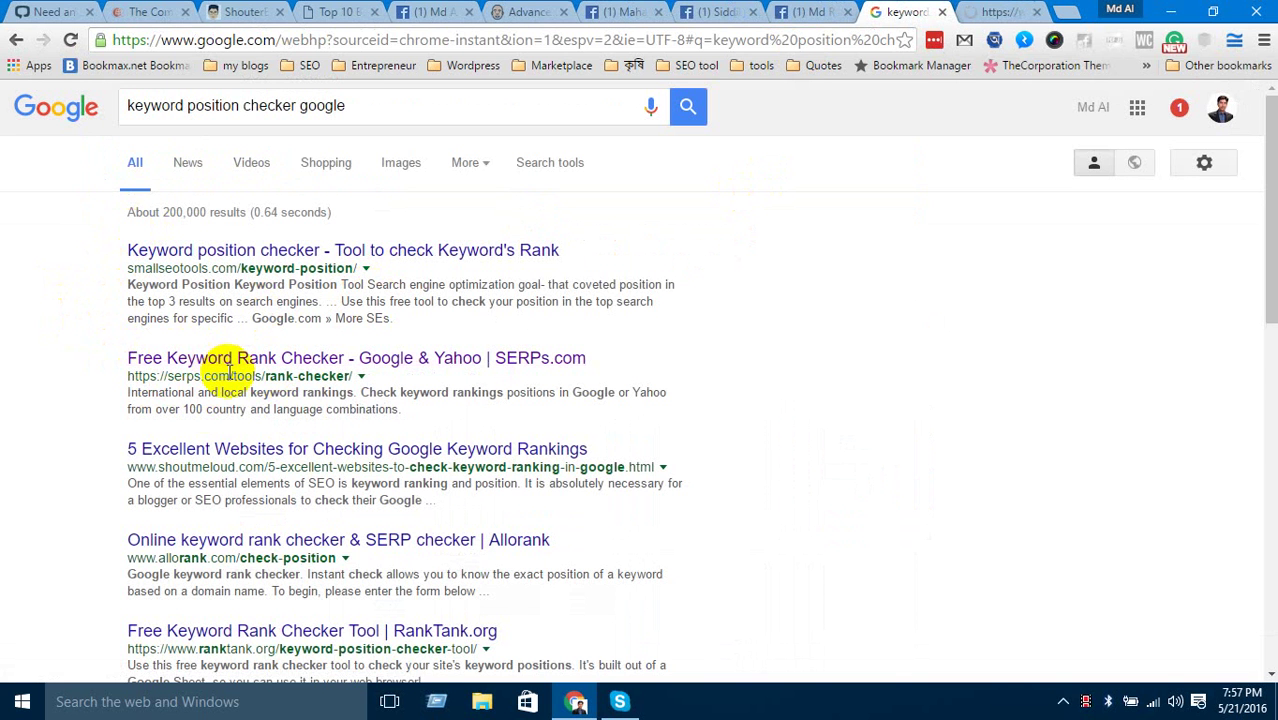
Look through the search results and related searches for other keyword position checking tools.
{"action": "left_click", "coordinate": [403, 106]}
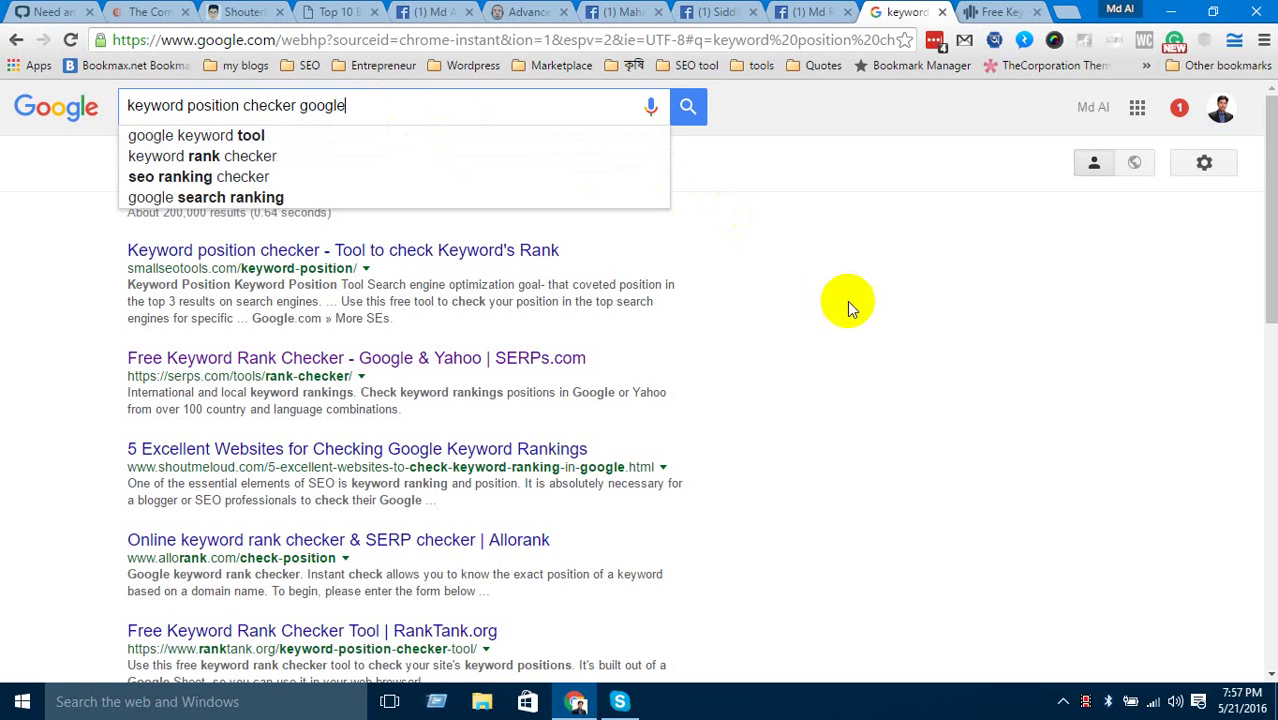
{"action": "scroll", "coordinate": [847, 301], "scroll_direction": "down", "scroll_amount": 10}
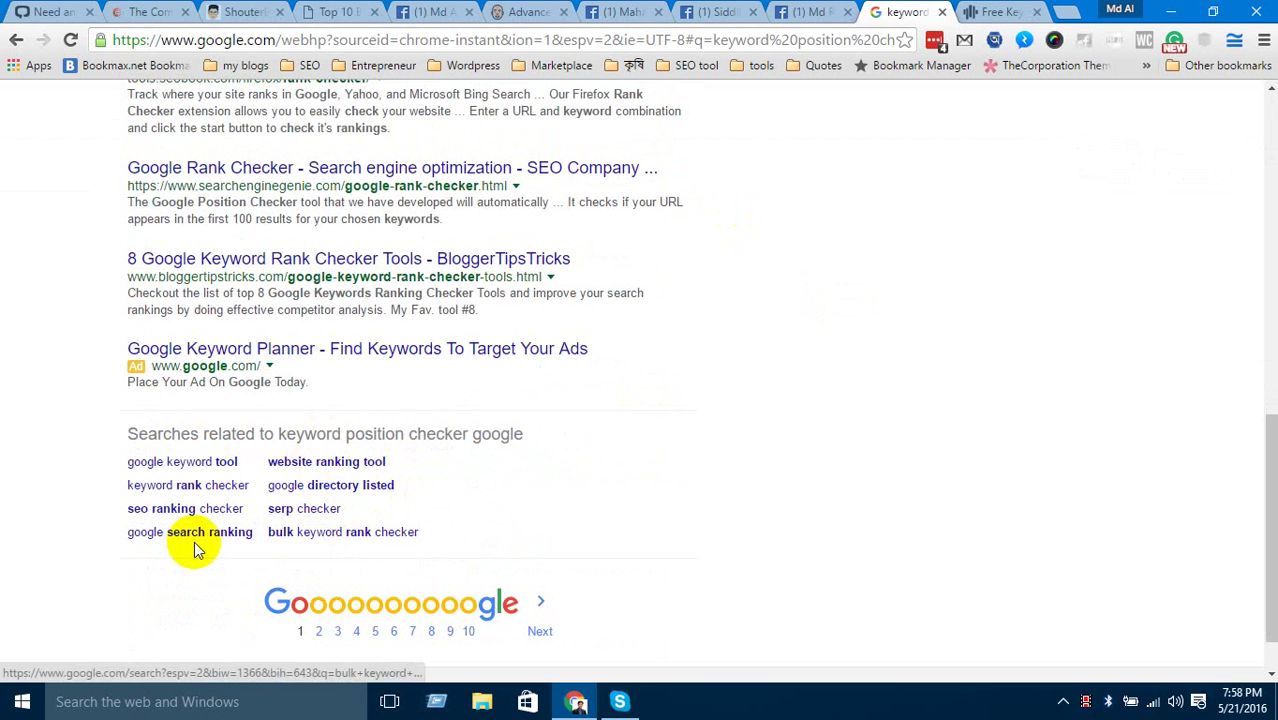
{"action": "scroll", "coordinate": [762, 268], "scroll_direction": "up", "scroll_amount": 1}
{"action": "scroll", "coordinate": [762, 268], "scroll_direction": "up", "scroll_amount": 10}
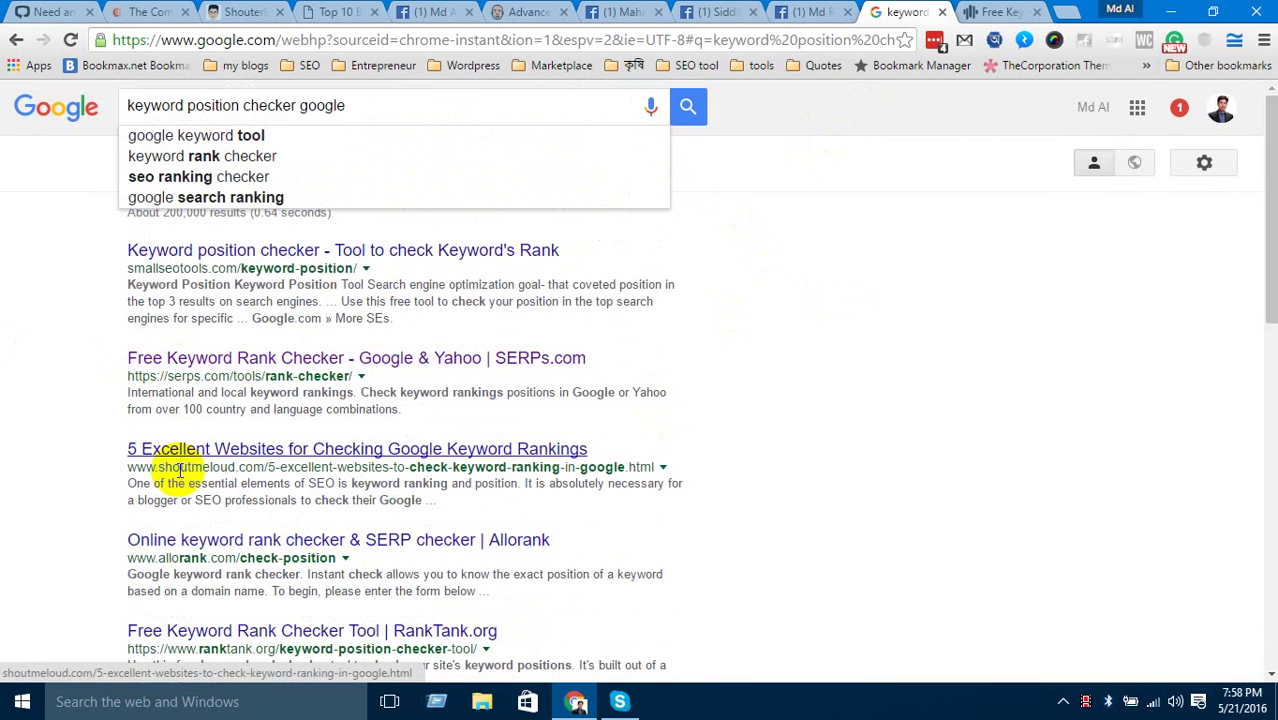
{"action": "scroll", "coordinate": [157, 575], "scroll_direction": "down", "scroll_amount": 5}
{"action": "scroll", "coordinate": [716, 301], "scroll_direction": "up", "scroll_amount": 5}
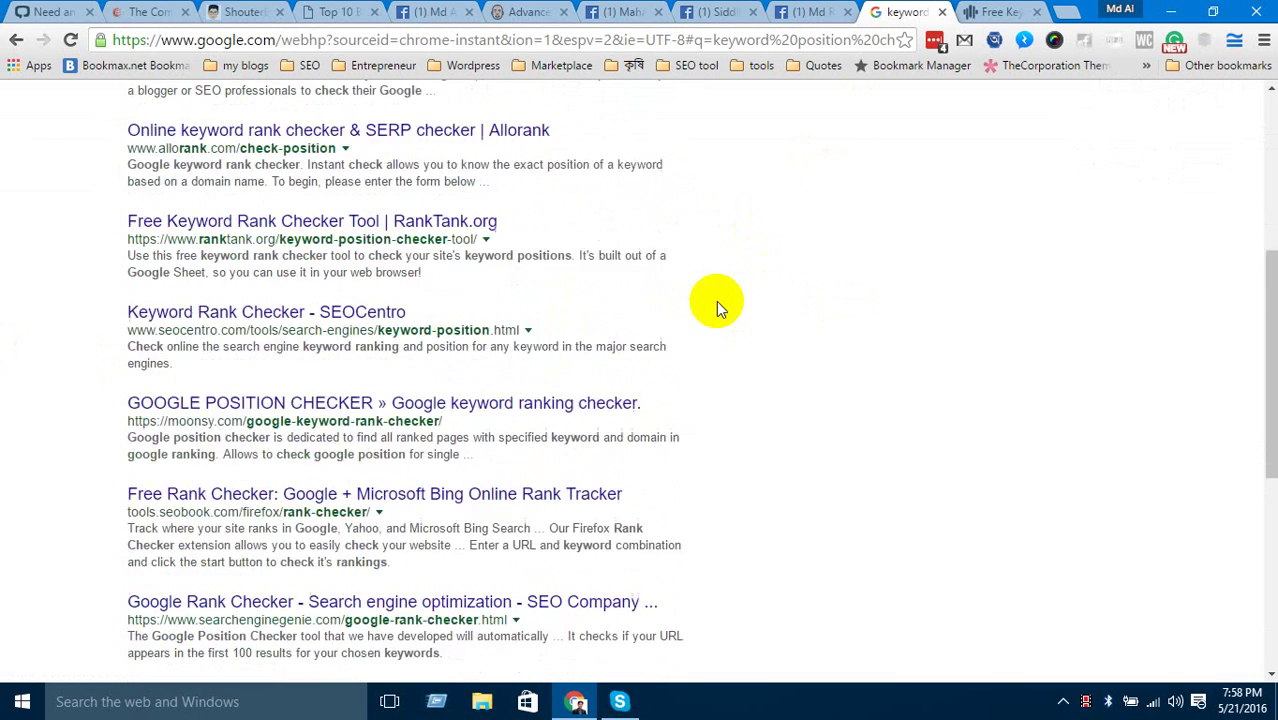
{"action": "left_click", "coordinate": [688, 106]}
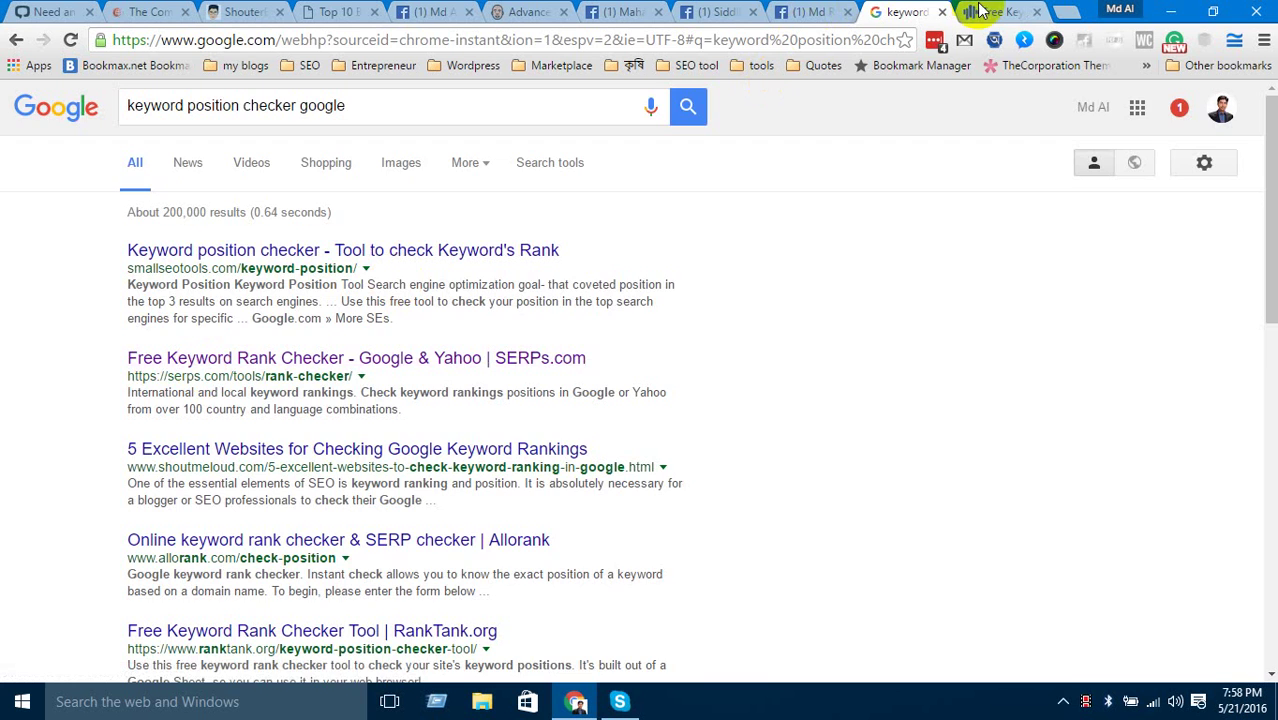
Switch to the SERPs Keyword Rank Checker page and enter "hosted groupwise" as the keyword to search for.
{"action": "left_click", "coordinate": [1030, 11]}
{"action": "left_click", "coordinate": [394, 414]}
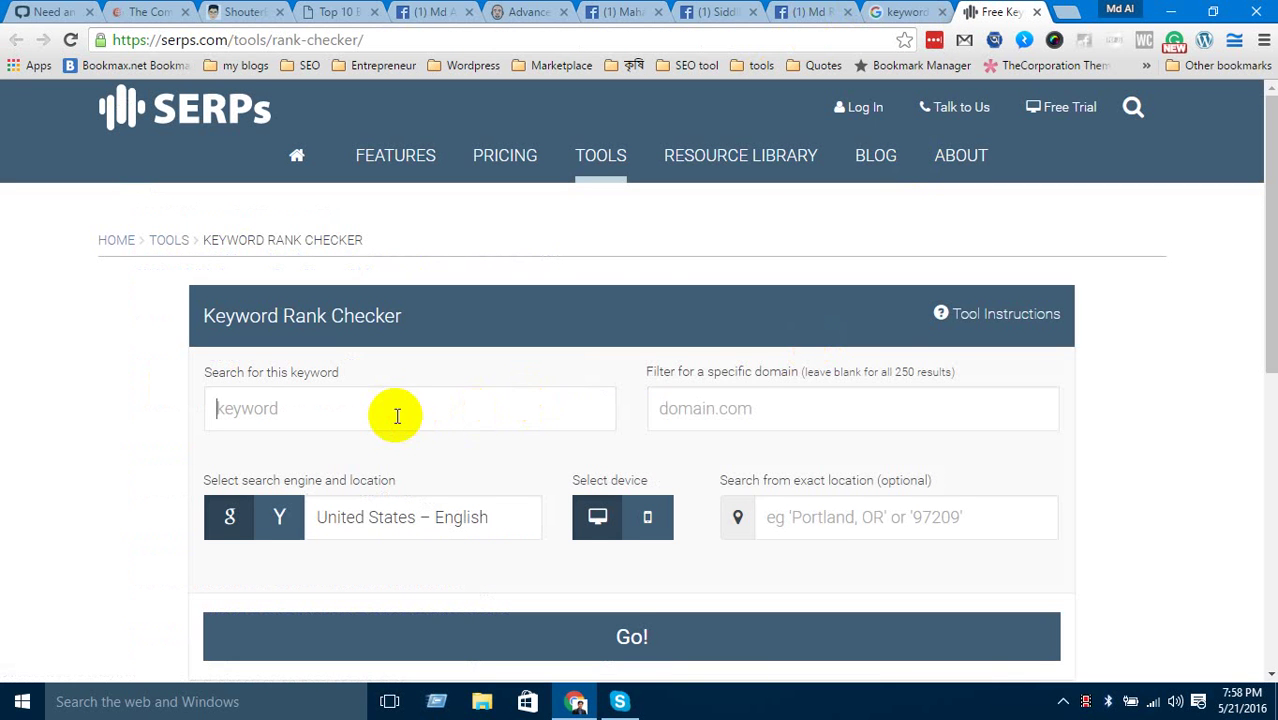
{"action": "left_click", "coordinate": [744, 415]}
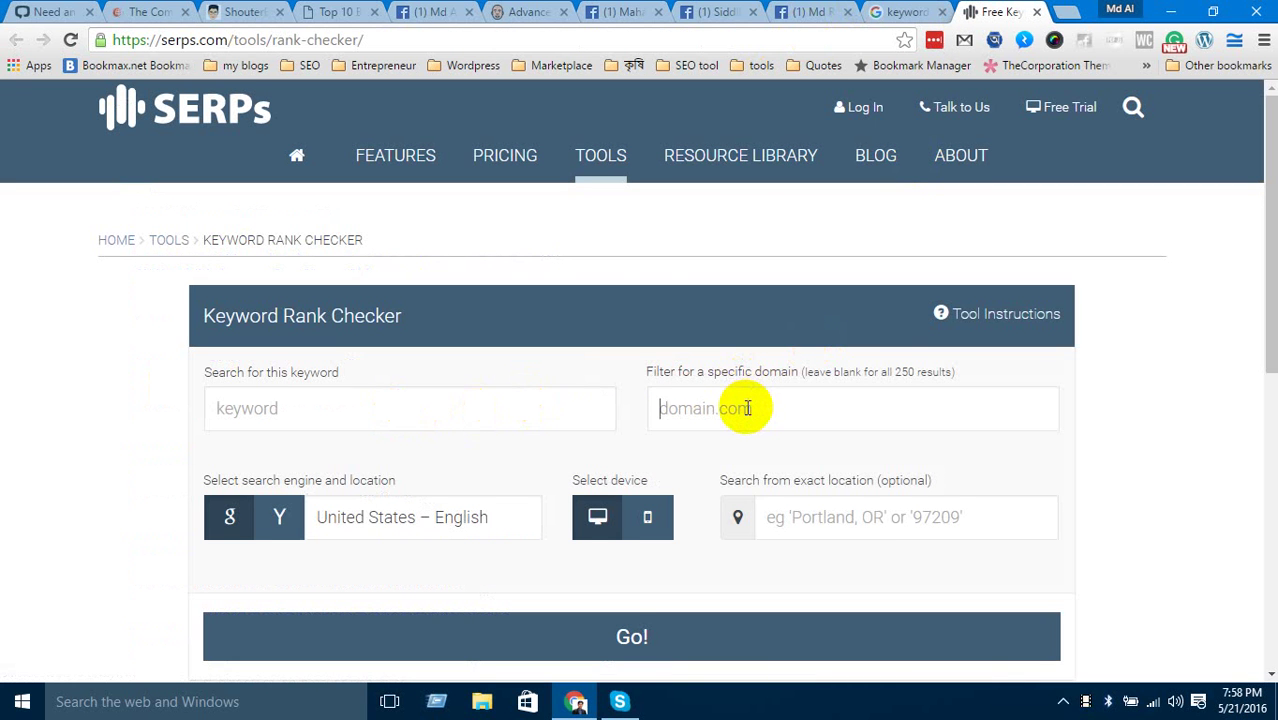
{"action": "left_click", "coordinate": [471, 419]}
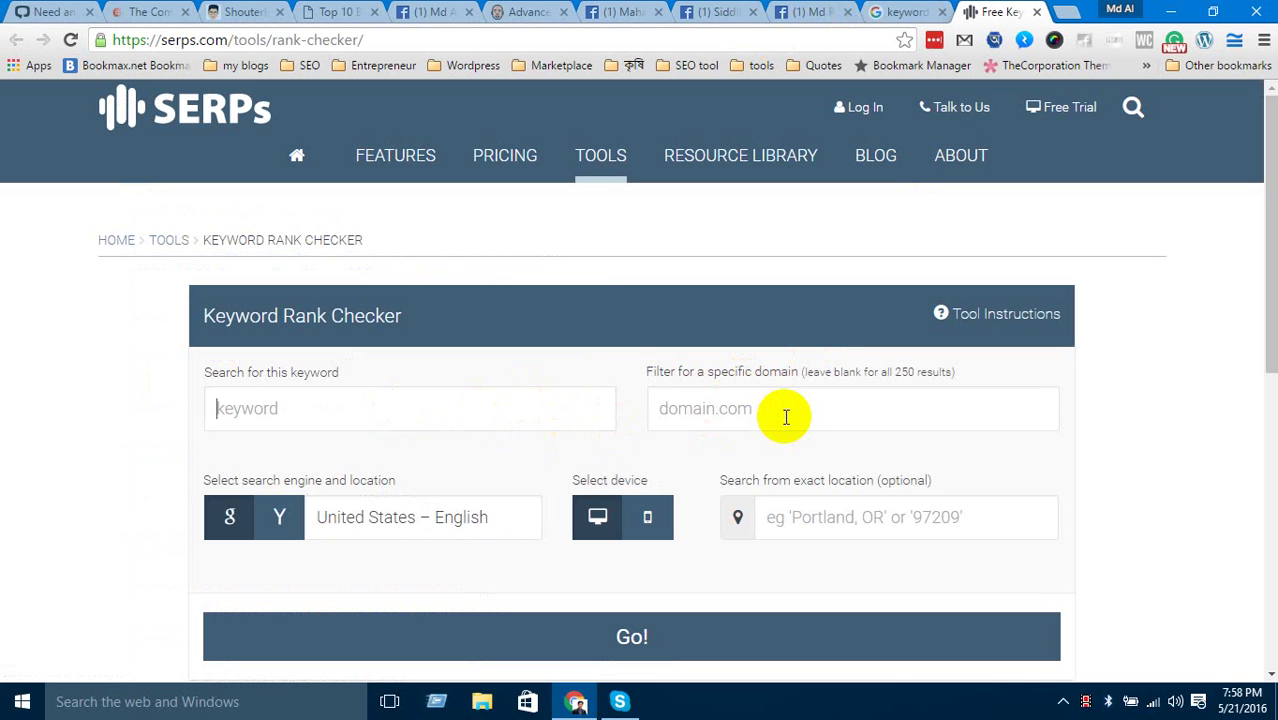
{"action": "left_click", "coordinate": [513, 411]}
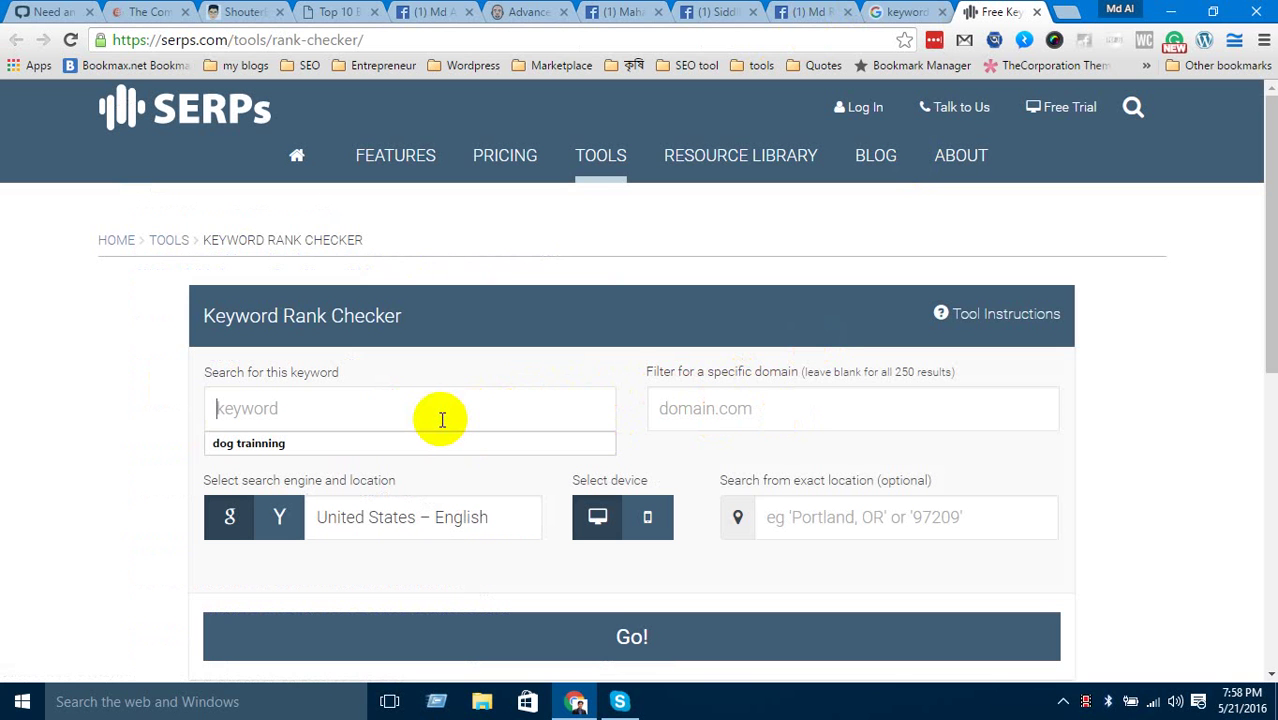
{"action": "type", "text": "ho"}
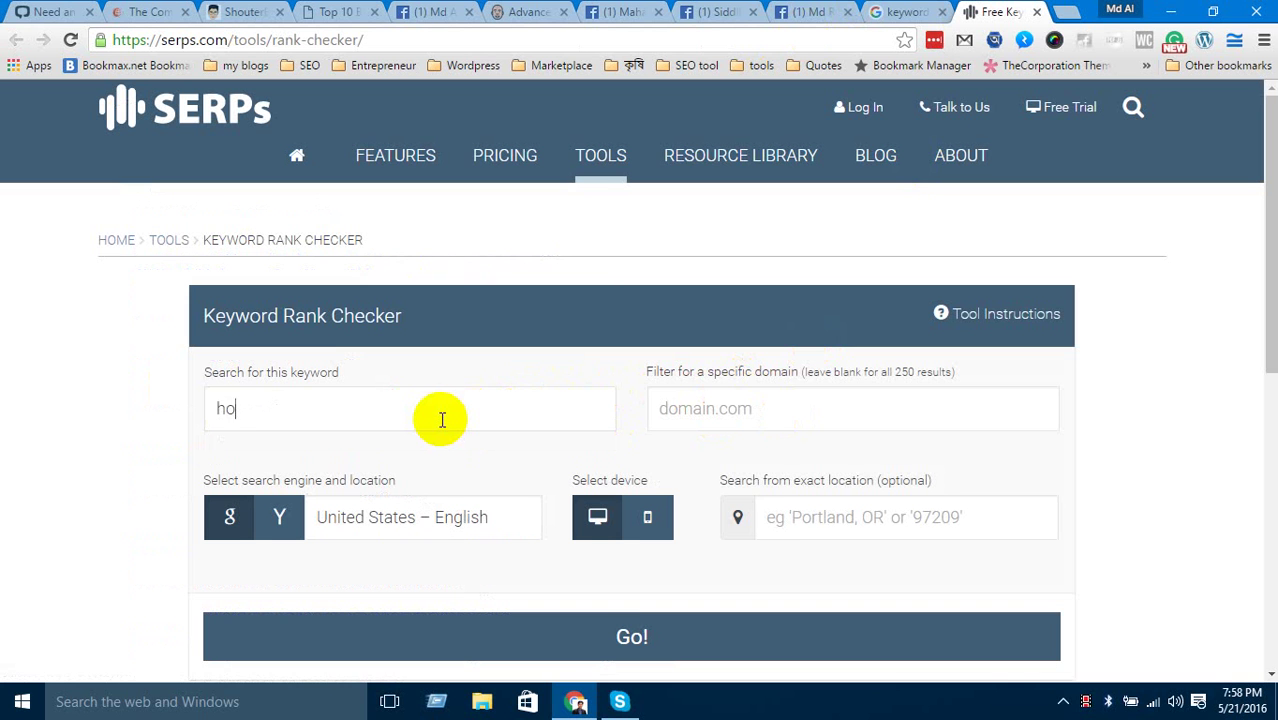
{"action": "type", "text": "sted groupwise"}
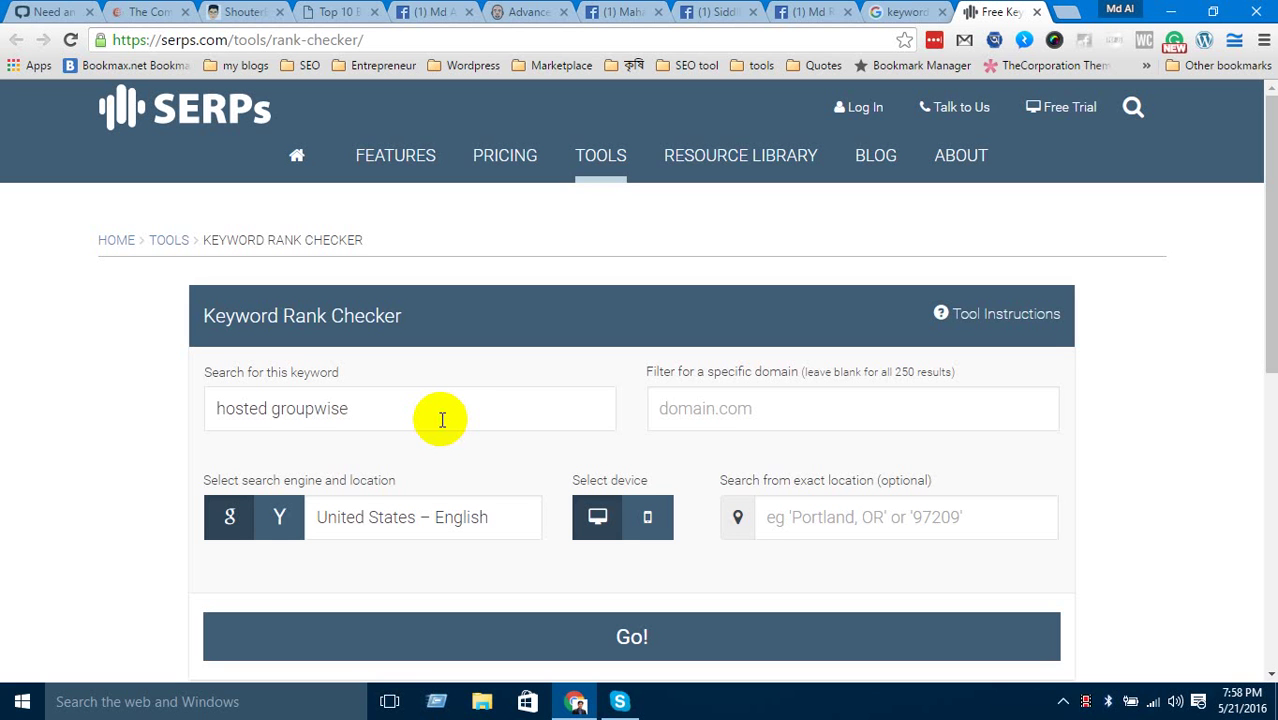
Copy the keyword into the domain filter and edit it to read hostedgroupwise.com.
{"action": "left_click", "coordinate": [383, 415]}
{"action": "left_click_drag", "start_coordinate": [383, 415], "coordinate": [143, 391]}
{"action": "key", "text": "ctrl+c"}
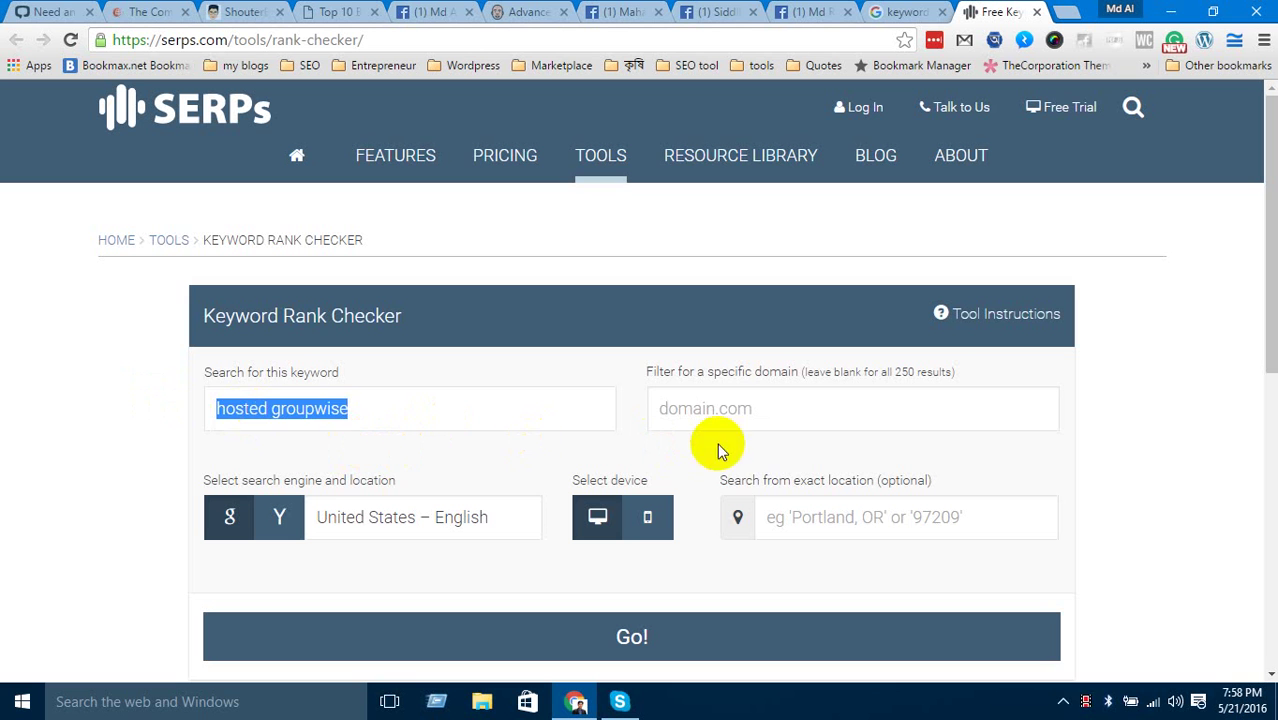
{"action": "left_click", "coordinate": [740, 408]}
{"action": "key", "text": "ctrl+v"}
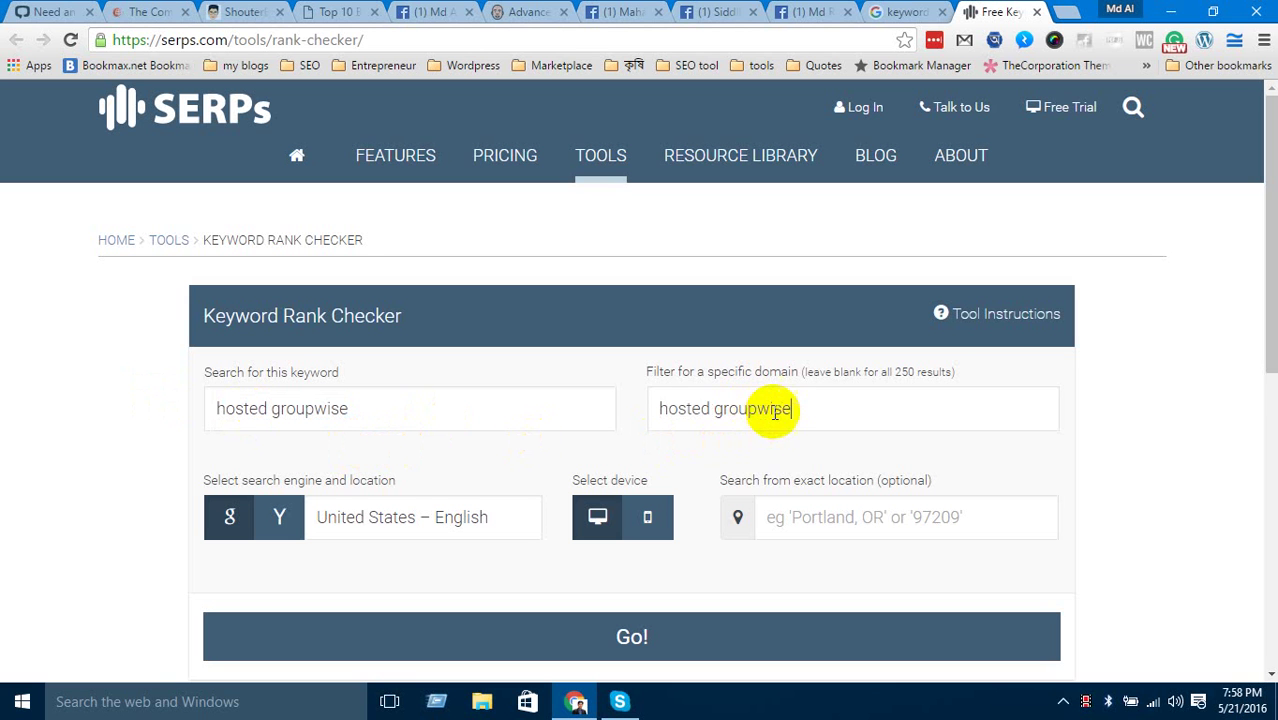
{"action": "left_click", "coordinate": [715, 410]}
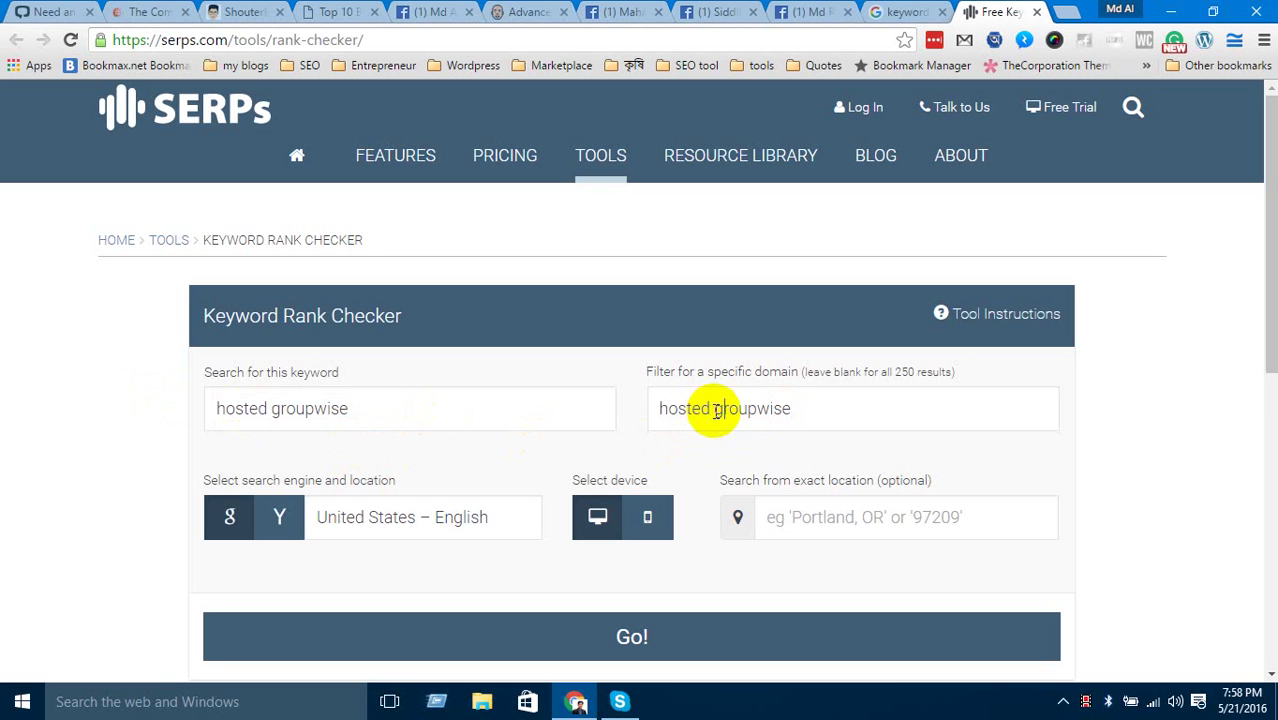
{"action": "key", "text": "BackSpace"}
{"action": "left_click", "coordinate": [798, 417]}
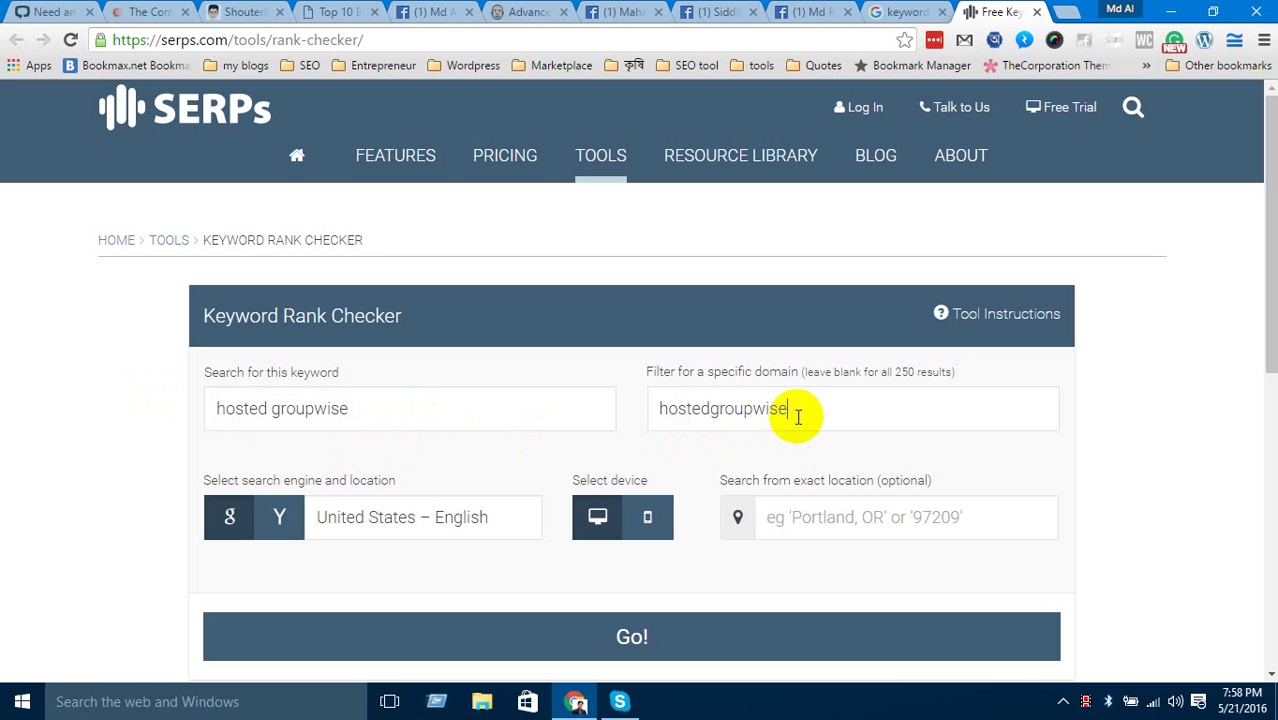
{"action": "type", "text": ".com"}
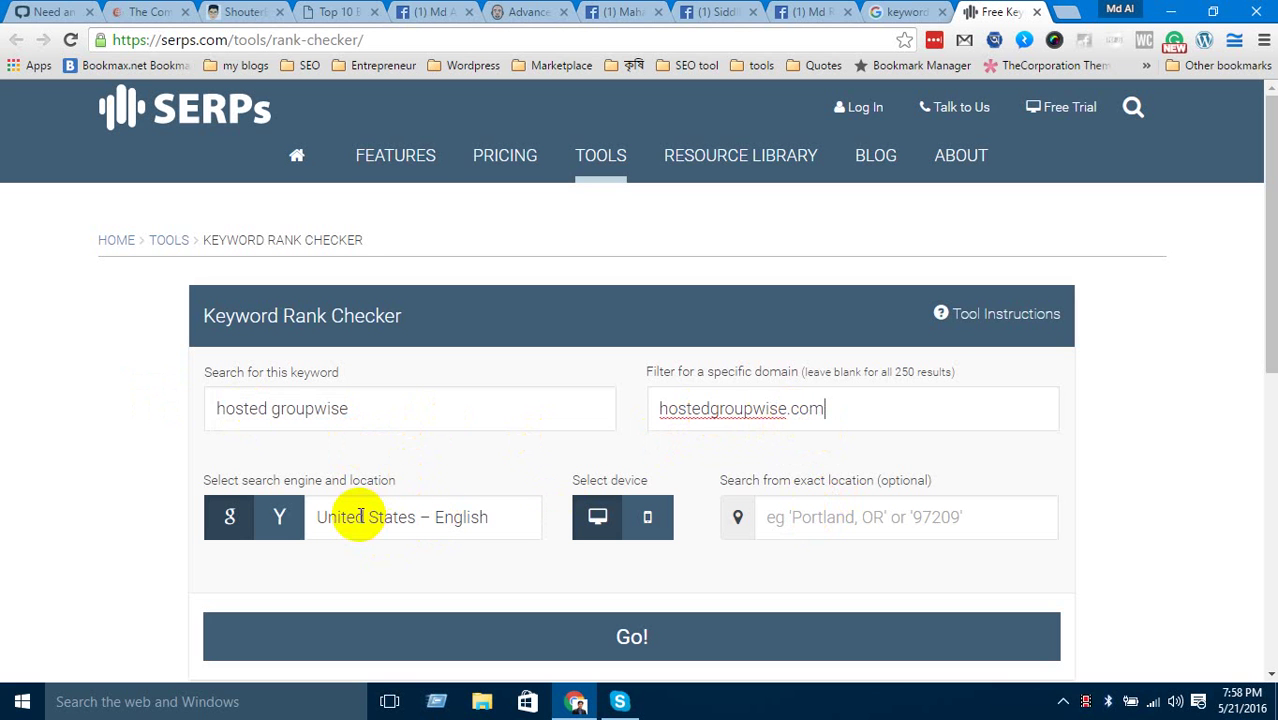
{"action": "left_click", "coordinate": [451, 408]}
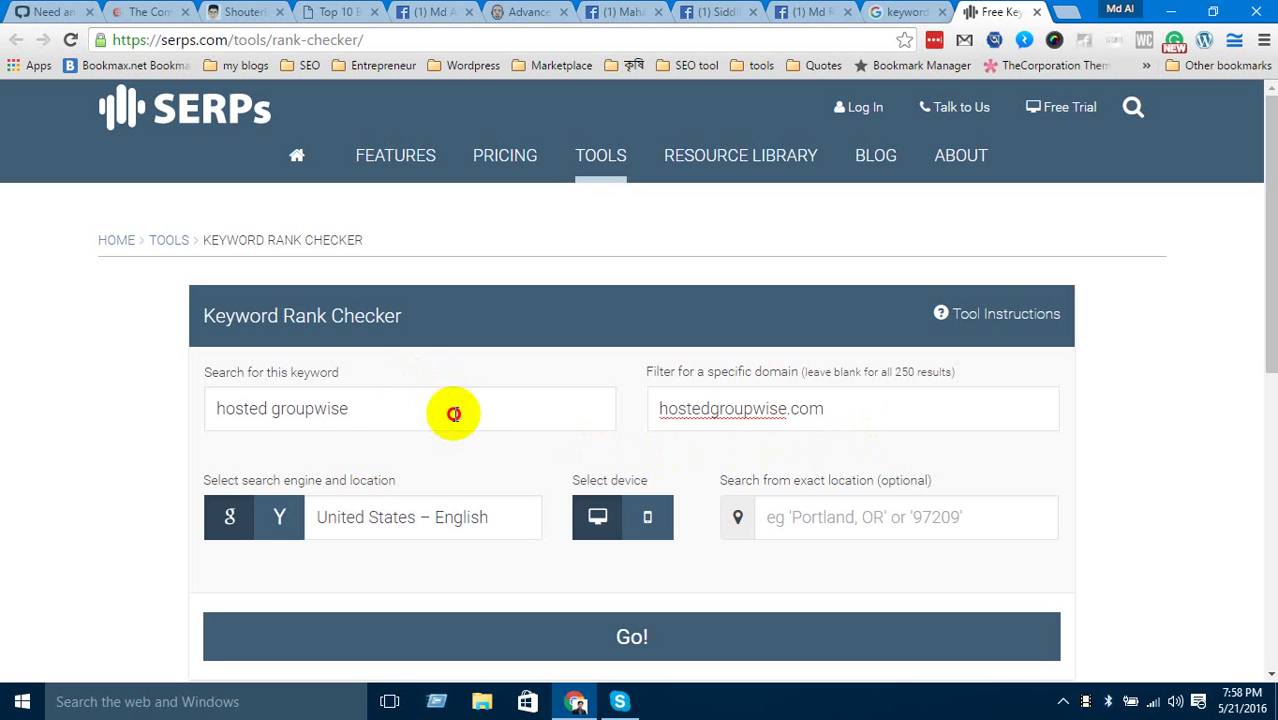
{"action": "left_click", "coordinate": [876, 422]}
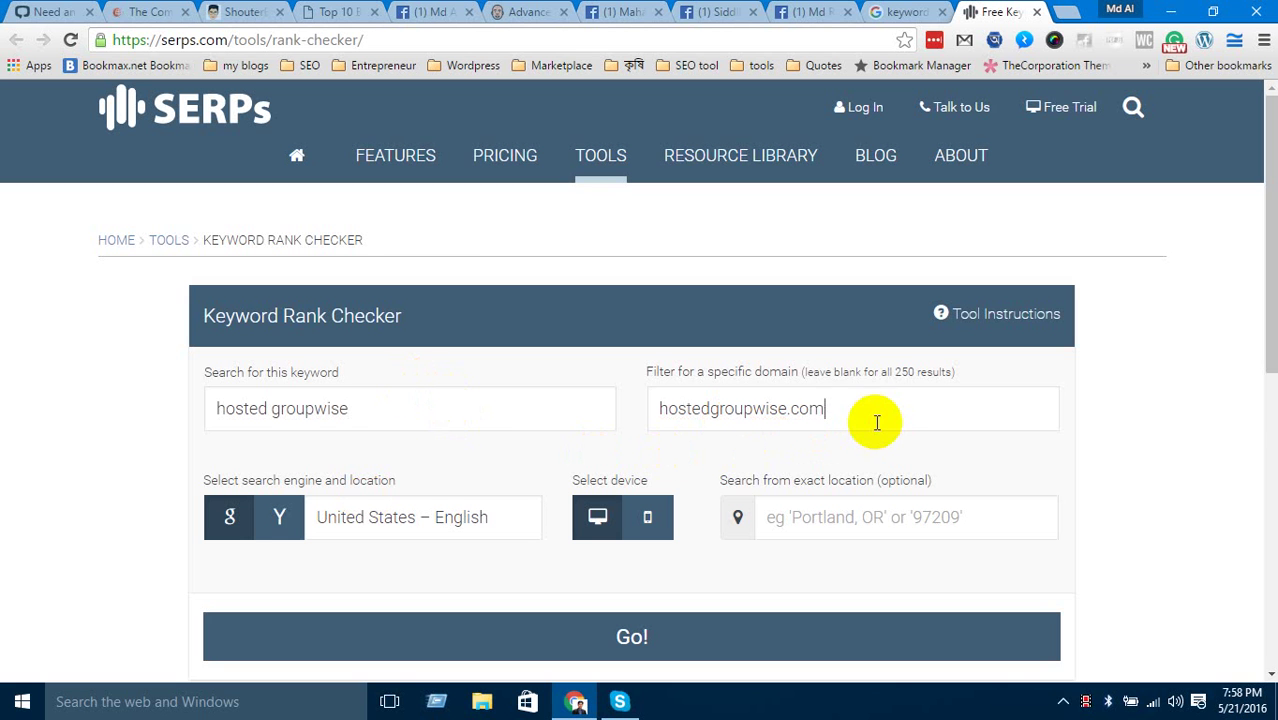
Load google.com in a new browser tab.
{"action": "left_click", "coordinate": [1069, 14]}
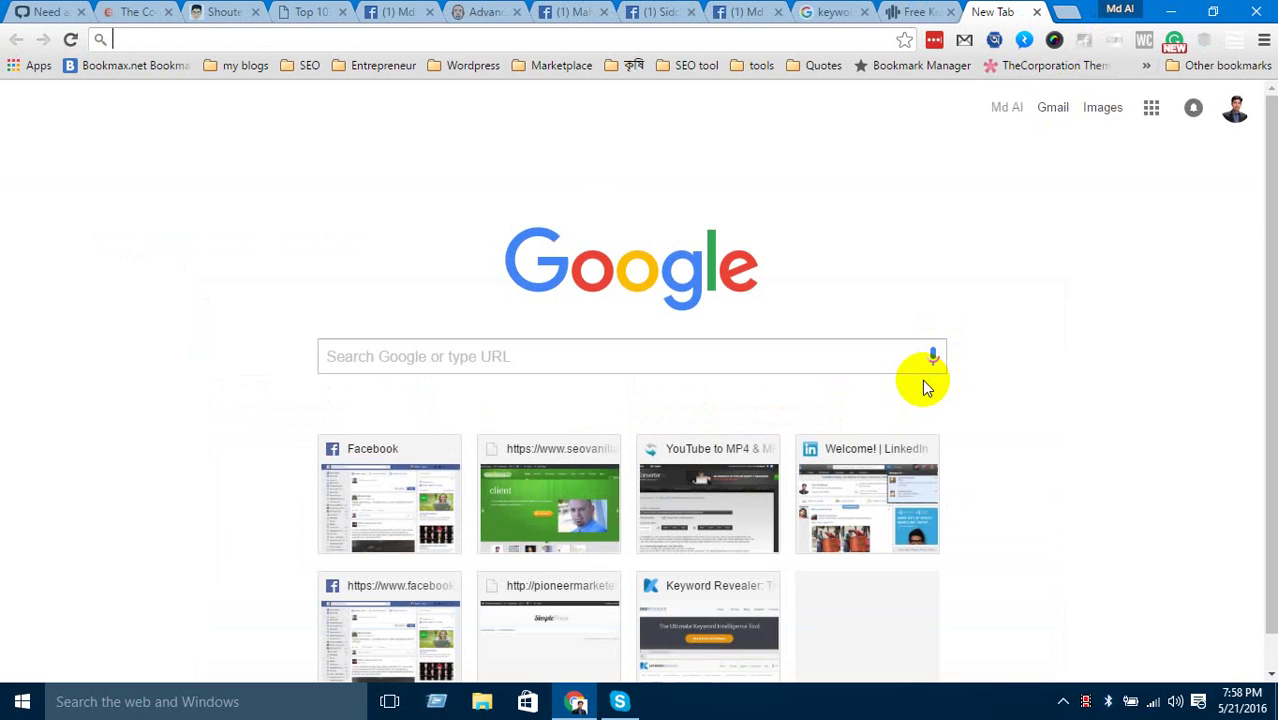
{"action": "type", "text": "google.com"}
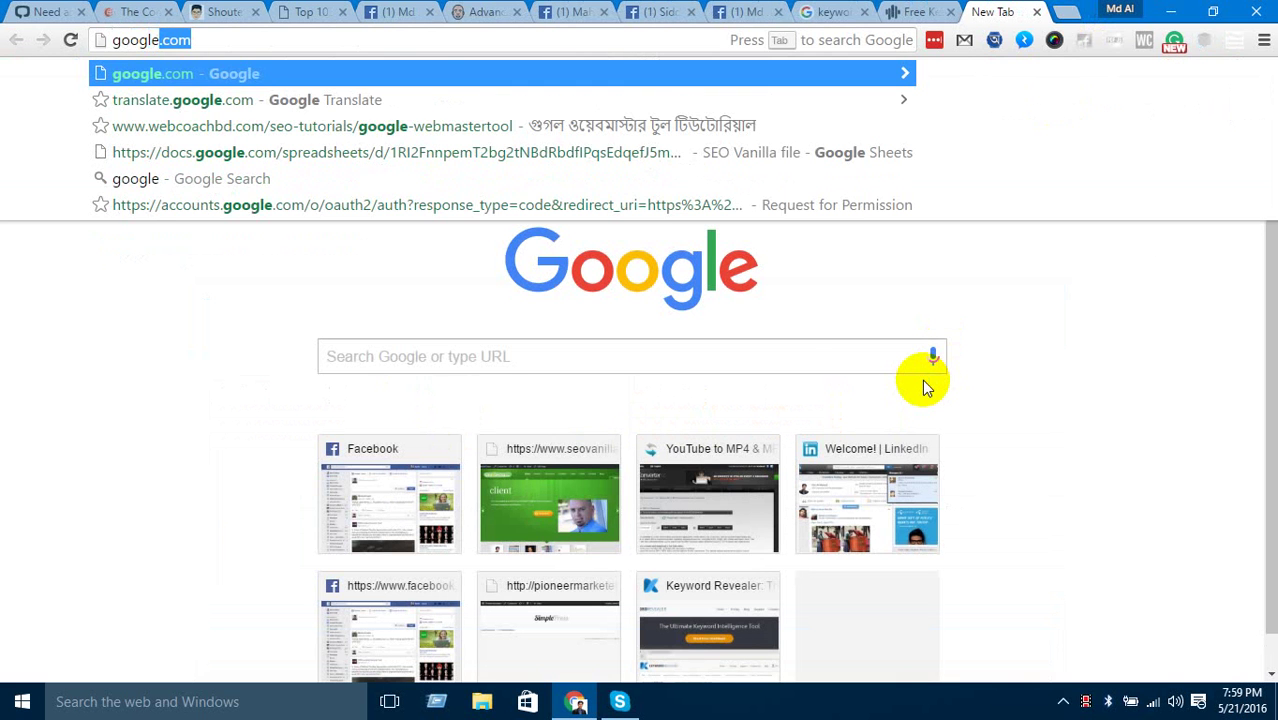
{"action": "key", "text": "Return"}
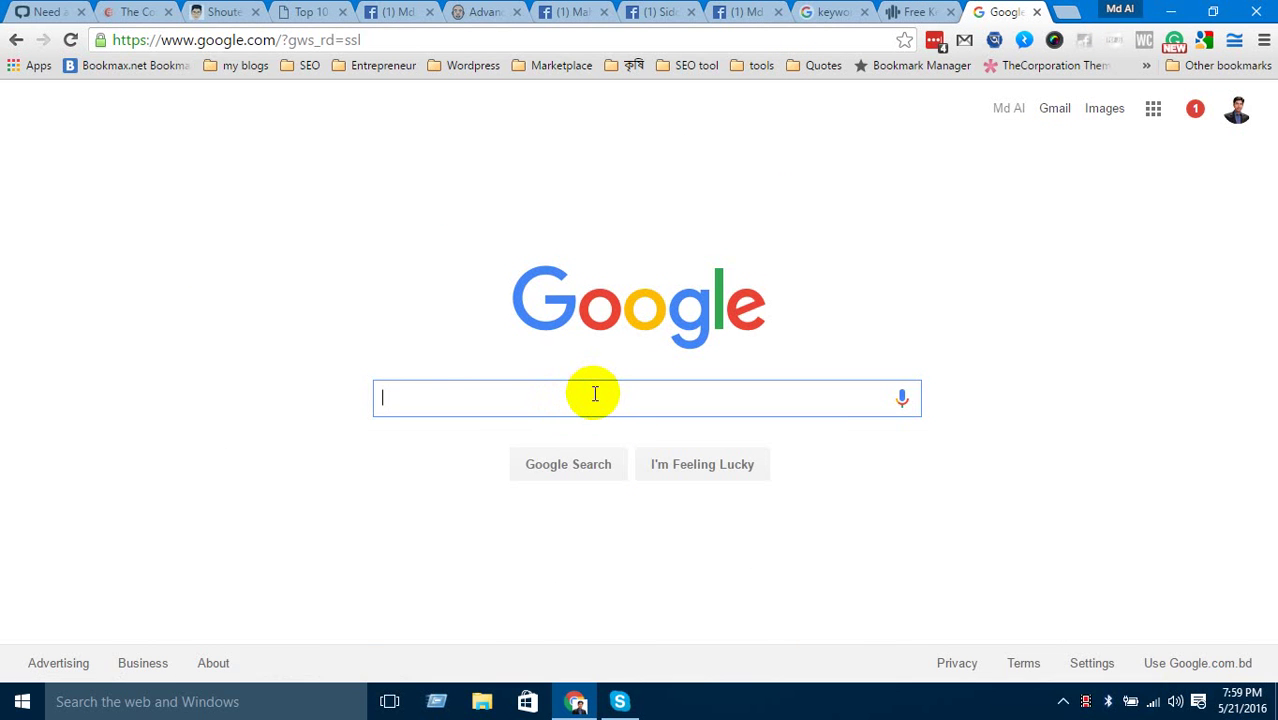
Search Google for "hosted groupwise".
{"action": "type", "text": "hoste"}
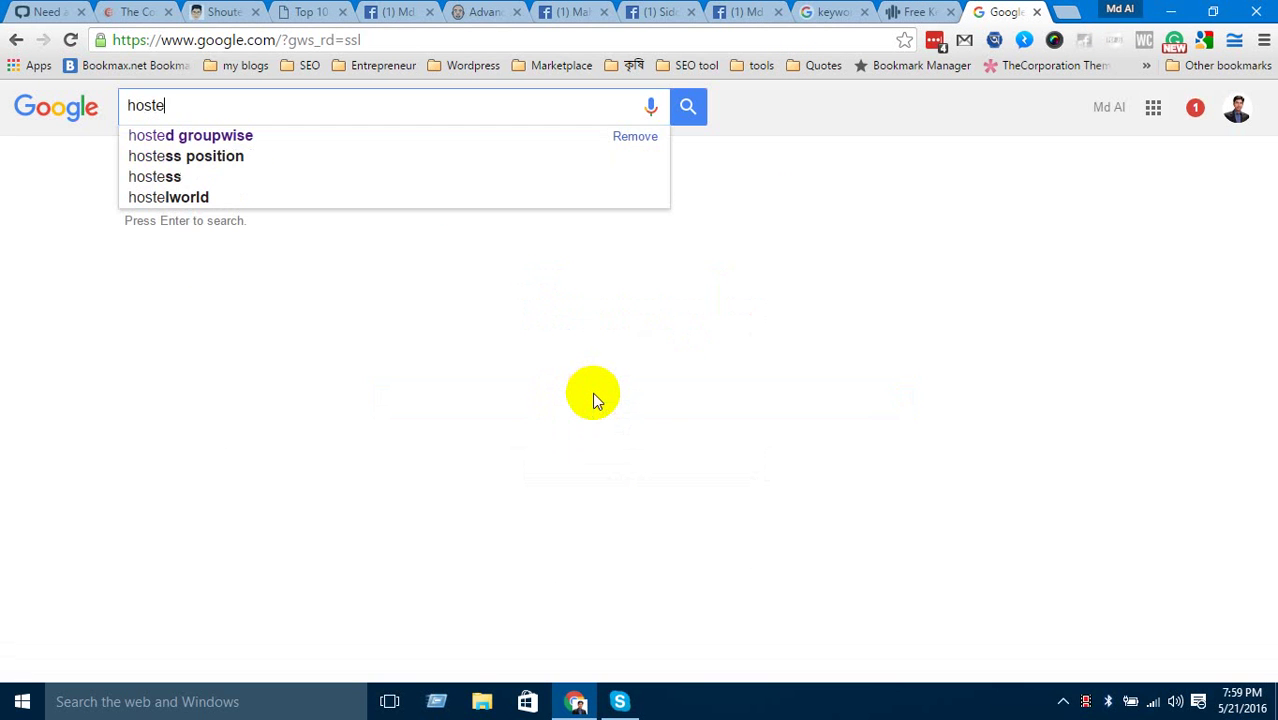
{"action": "type", "text": "d group"}
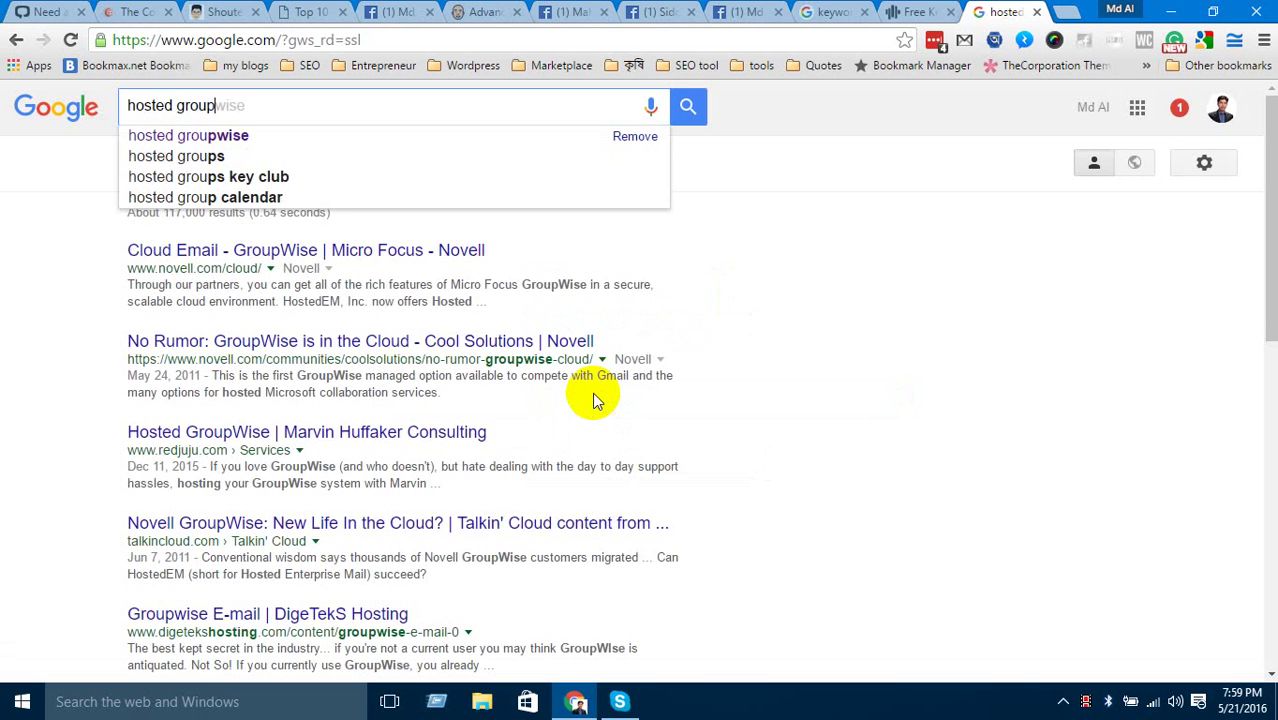
{"action": "type", "text": "si"}
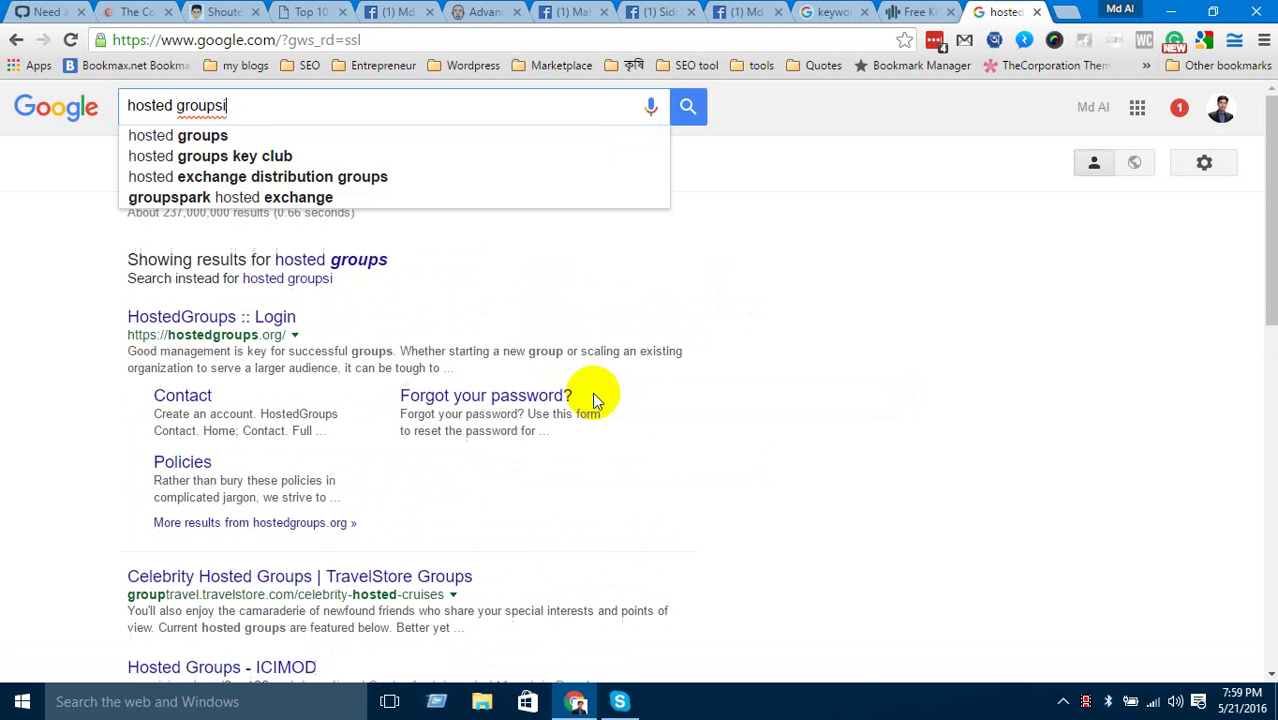
{"action": "key", "text": "BackSpace"}
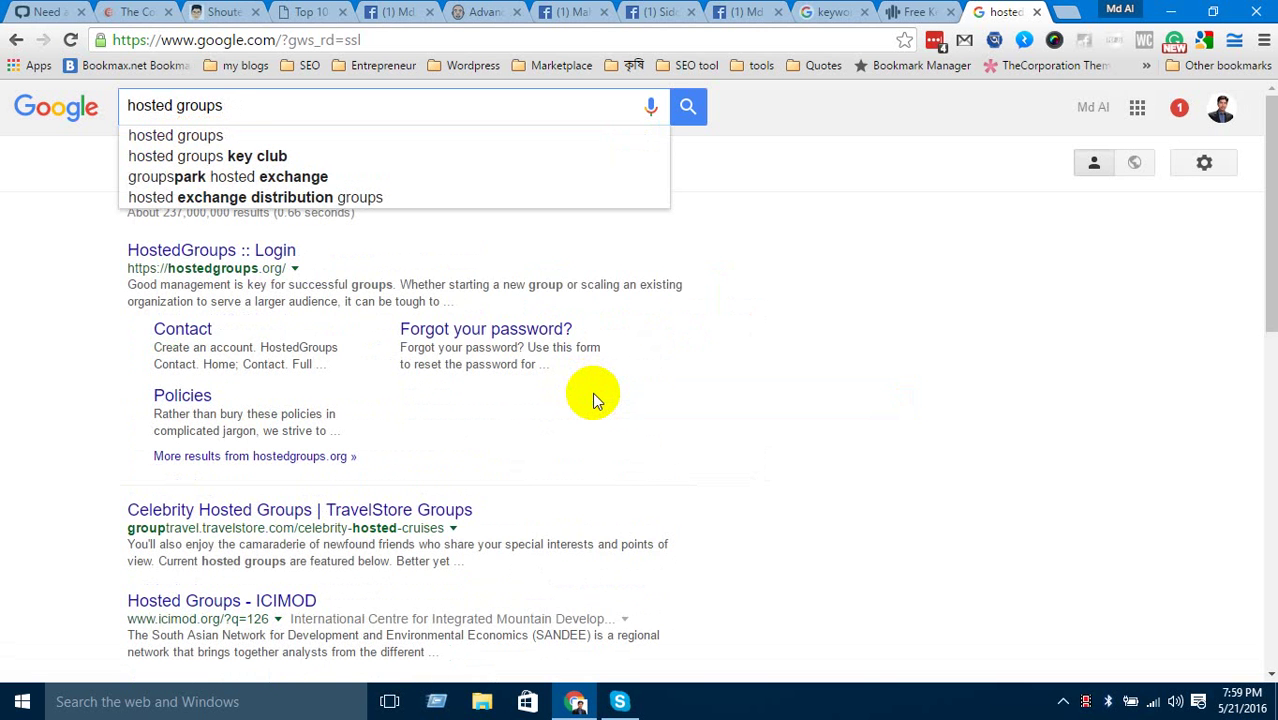
{"action": "key", "text": "BackSpace"}
{"action": "type", "text": "wise"}
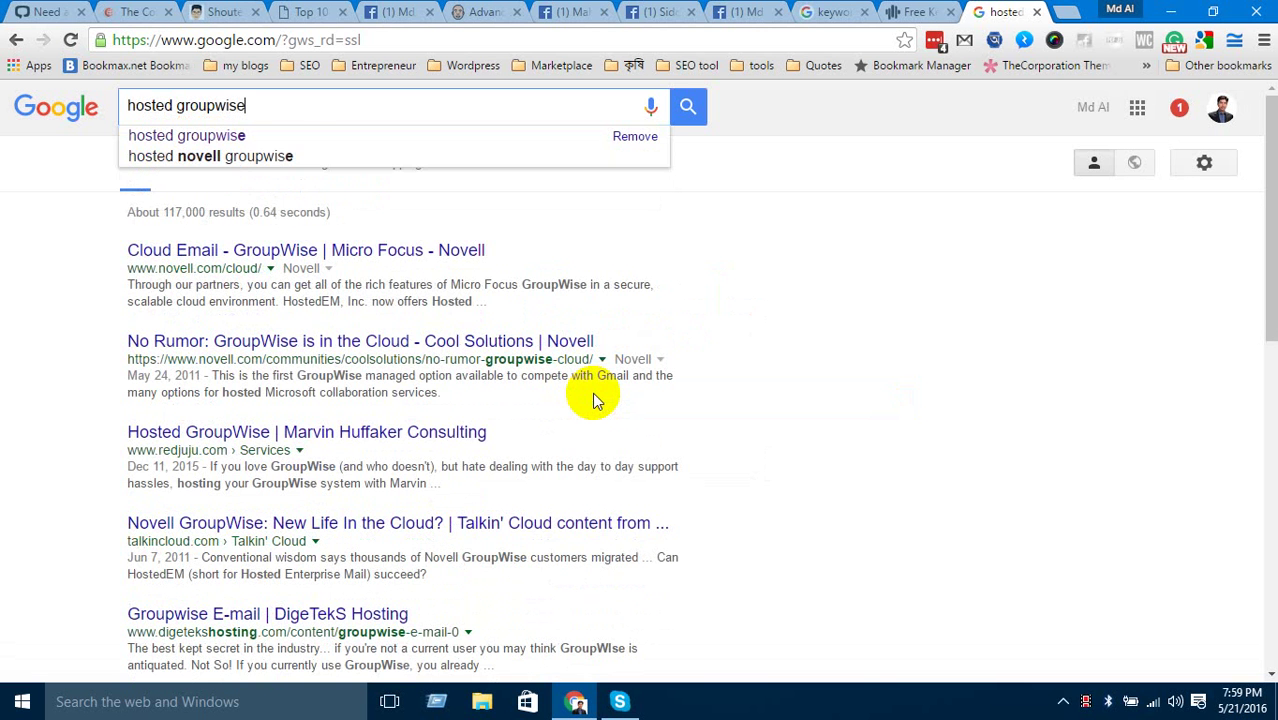
{"action": "type", "text": " \\"}
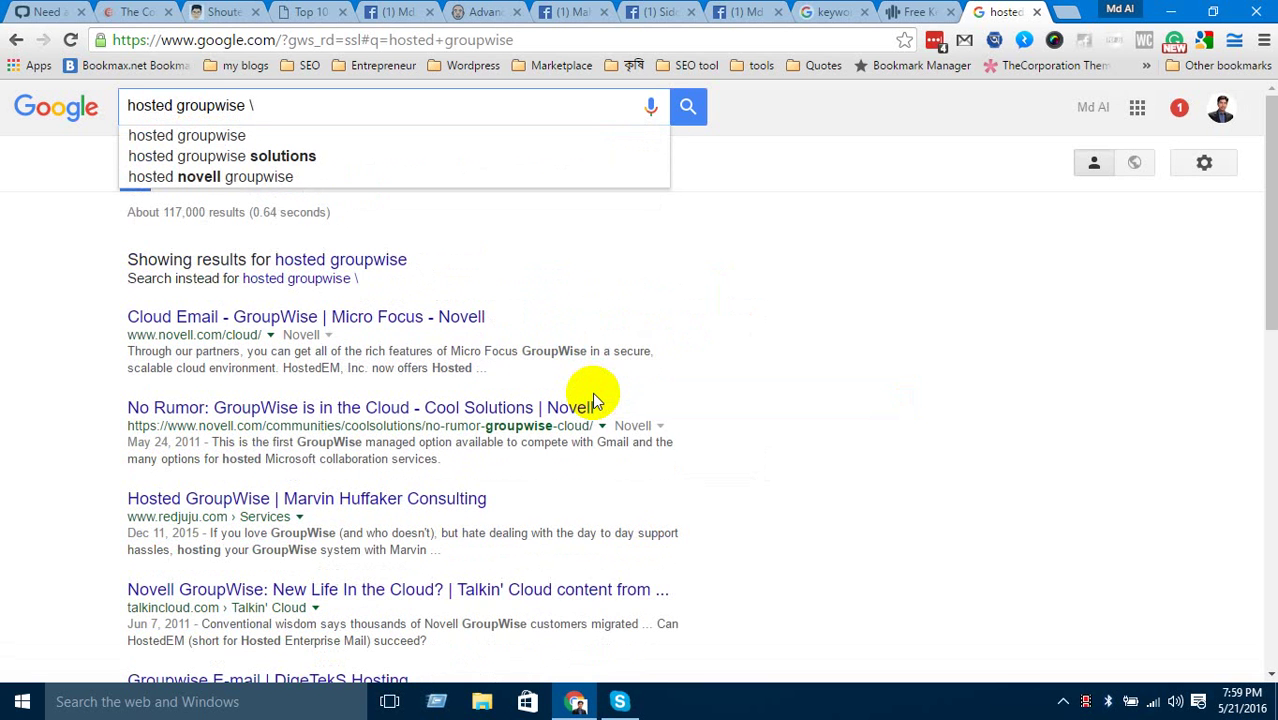
{"action": "key", "text": "BackSpace"}
{"action": "left_click", "coordinate": [592, 399]}
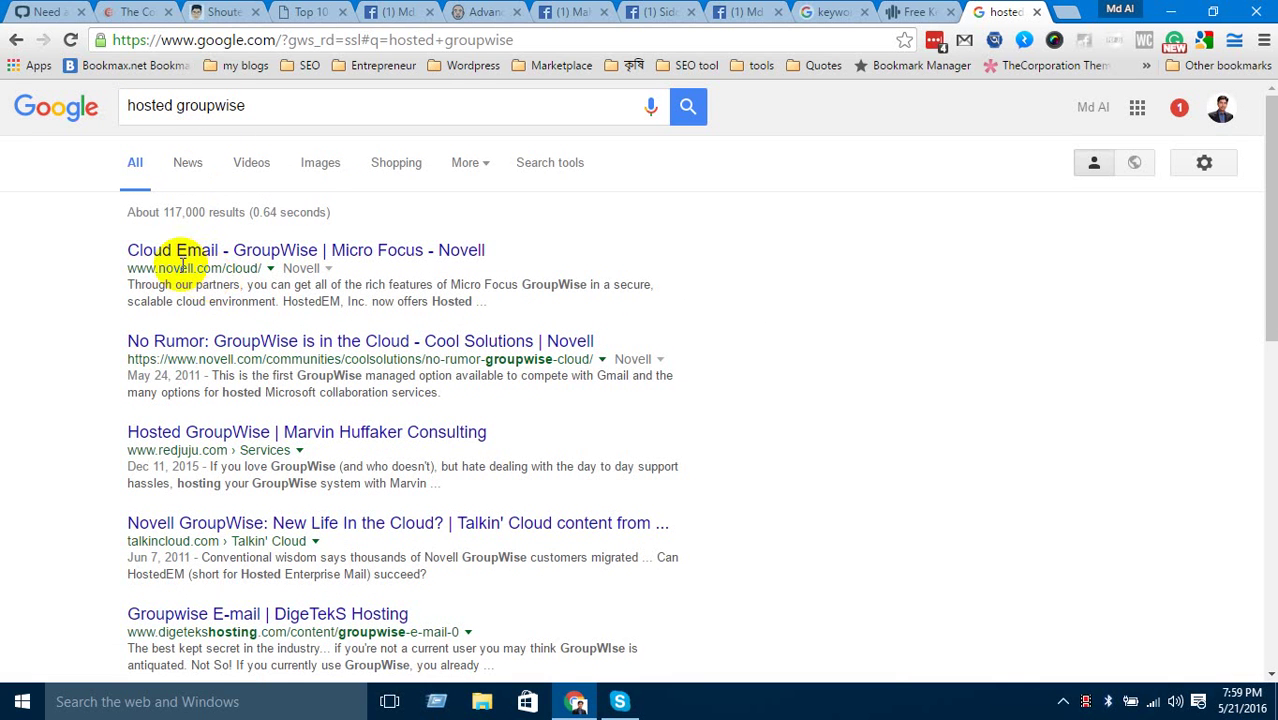
Examine the result URLs on the first Google results page for hostedgroupwise.com, including the novell.com and LinkedIn entries.
{"action": "left_click_drag", "start_coordinate": [130, 268], "coordinate": [255, 270]}
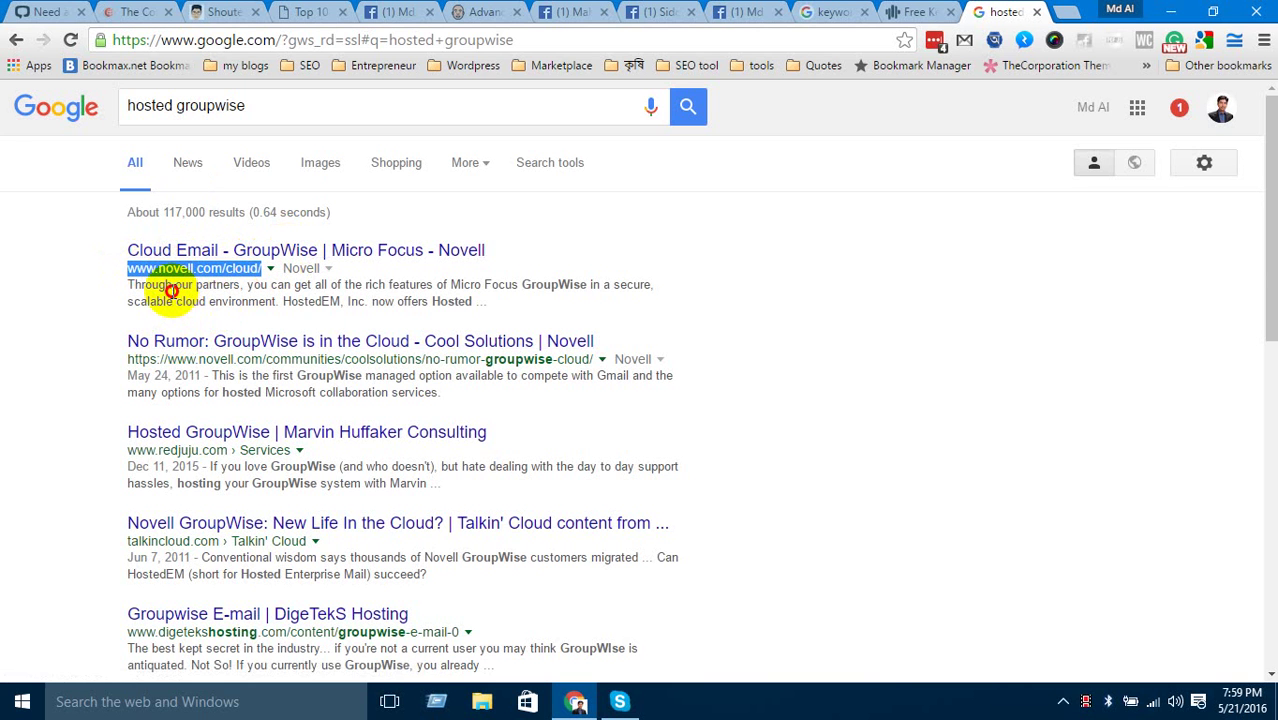
{"action": "left_click_drag", "start_coordinate": [165, 286], "coordinate": [191, 294]}
{"action": "left_click", "coordinate": [150, 320]}
{"action": "scroll", "coordinate": [15, 385], "scroll_direction": "down", "scroll_amount": 1}
{"action": "scroll", "coordinate": [15, 385], "scroll_direction": "down", "scroll_amount": 5}
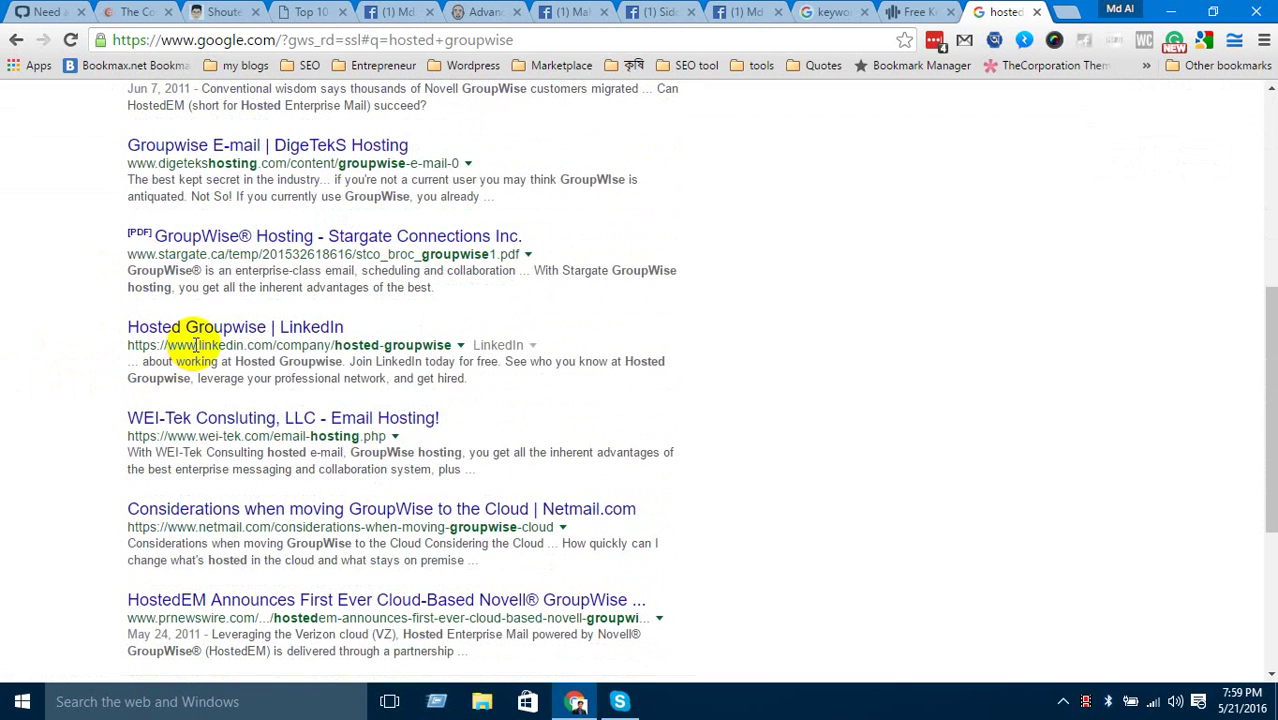
{"action": "scroll", "coordinate": [200, 337], "scroll_direction": "up", "scroll_amount": 5}
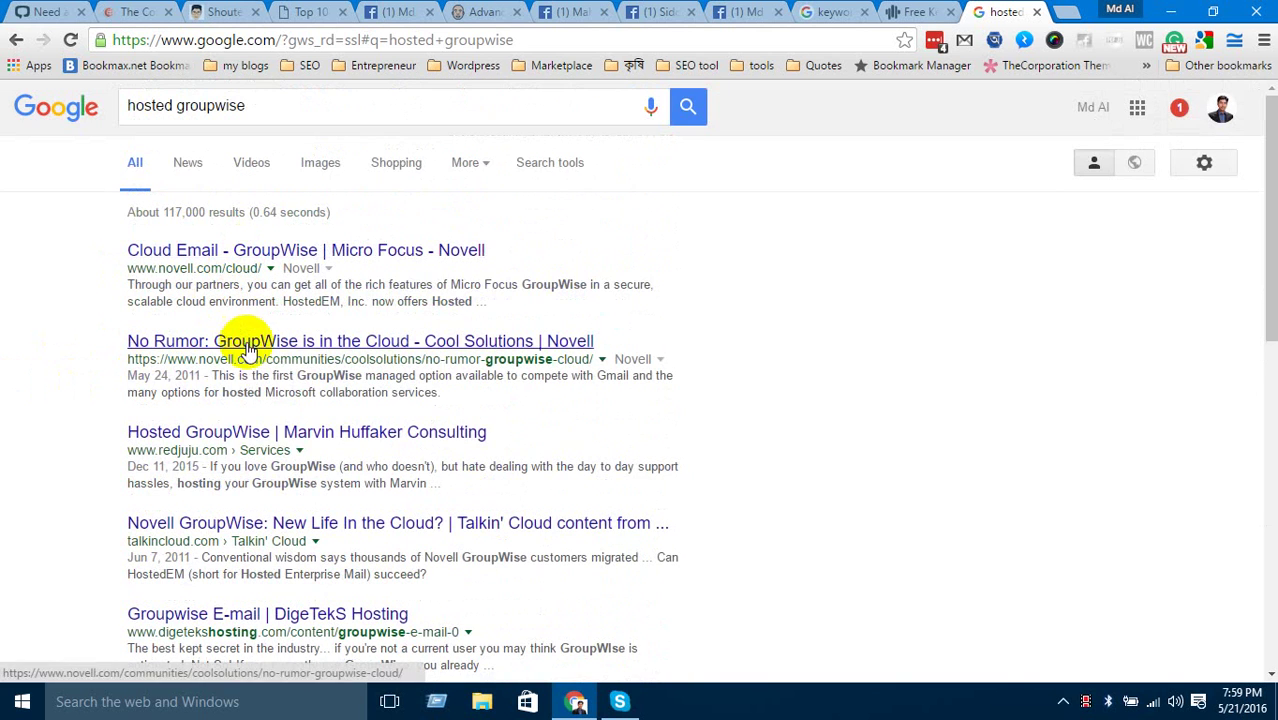
{"action": "scroll", "coordinate": [263, 512], "scroll_direction": "down", "scroll_amount": 1}
{"action": "scroll", "coordinate": [262, 490], "scroll_direction": "down", "scroll_amount": 1}
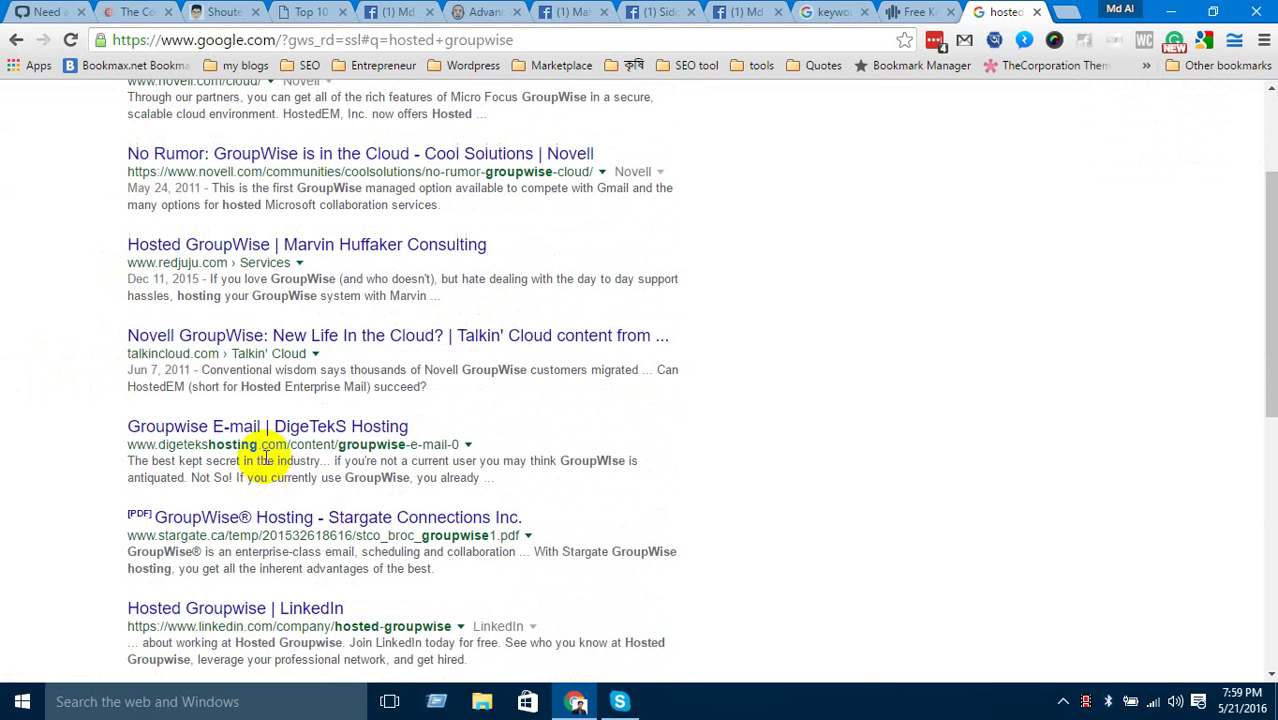
{"action": "scroll", "coordinate": [266, 600], "scroll_direction": "down", "scroll_amount": 1}
{"action": "scroll", "coordinate": [266, 605], "scroll_direction": "down", "scroll_amount": 1}
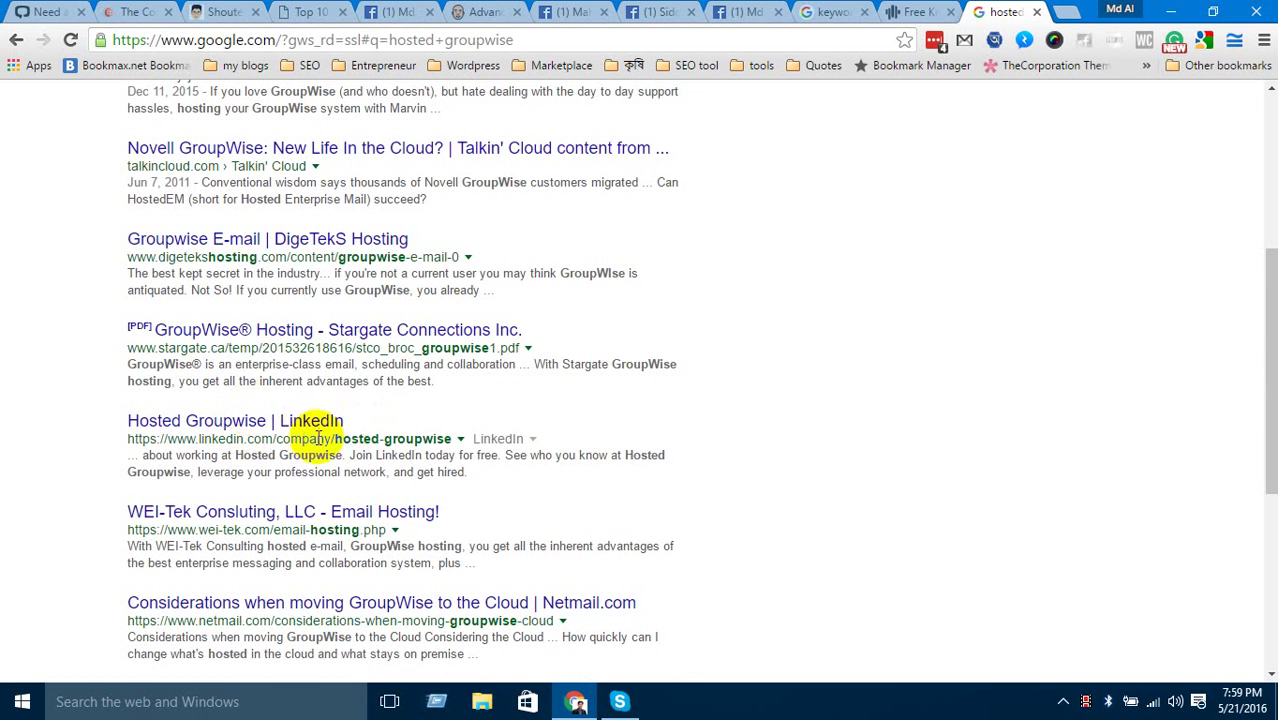
{"action": "left_click_drag", "start_coordinate": [336, 441], "coordinate": [443, 454]}
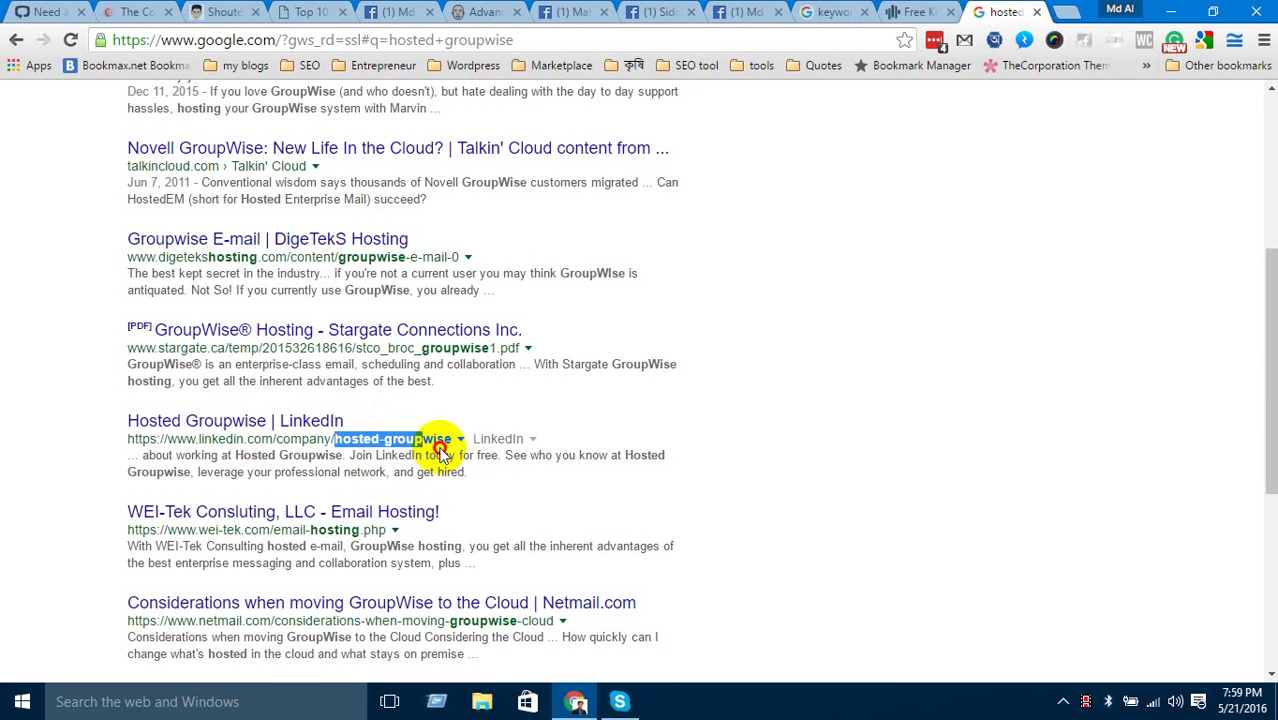
{"action": "scroll", "coordinate": [375, 440], "scroll_direction": "down", "scroll_amount": 3}
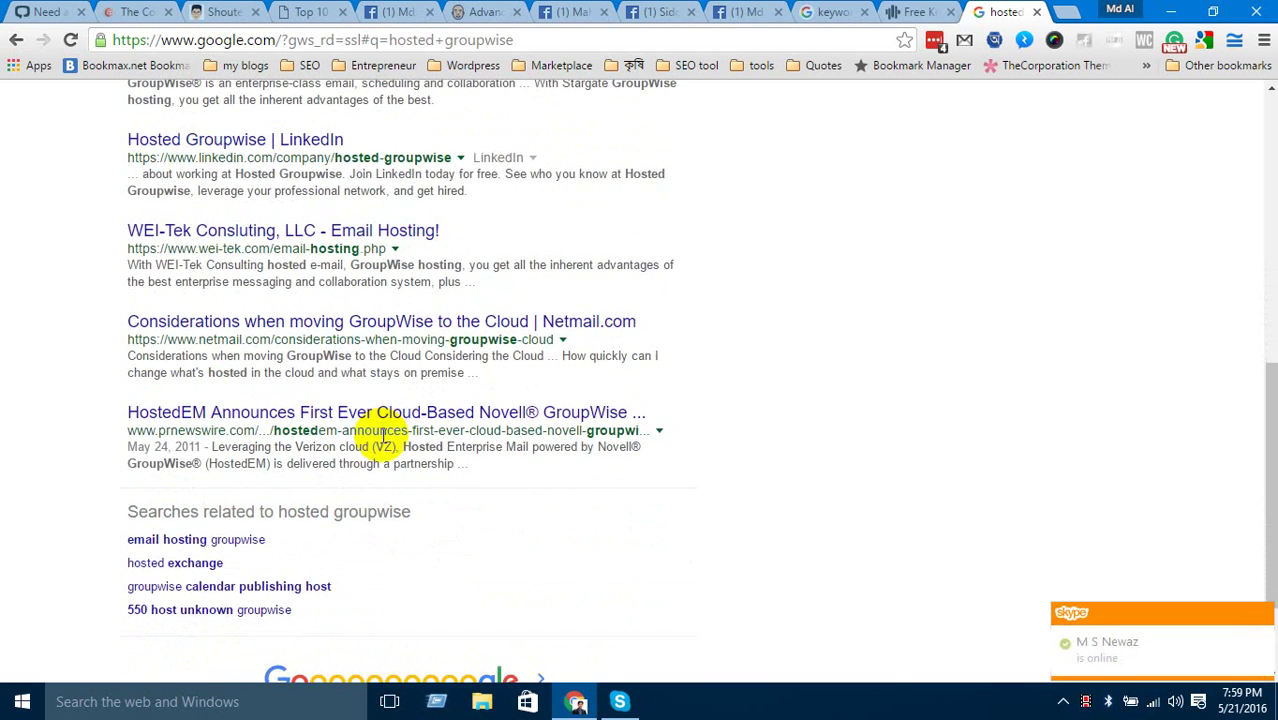
{"action": "scroll", "coordinate": [4, 265], "scroll_direction": "up", "scroll_amount": 10}
{"action": "scroll", "coordinate": [5, 230], "scroll_direction": "down", "scroll_amount": 10}
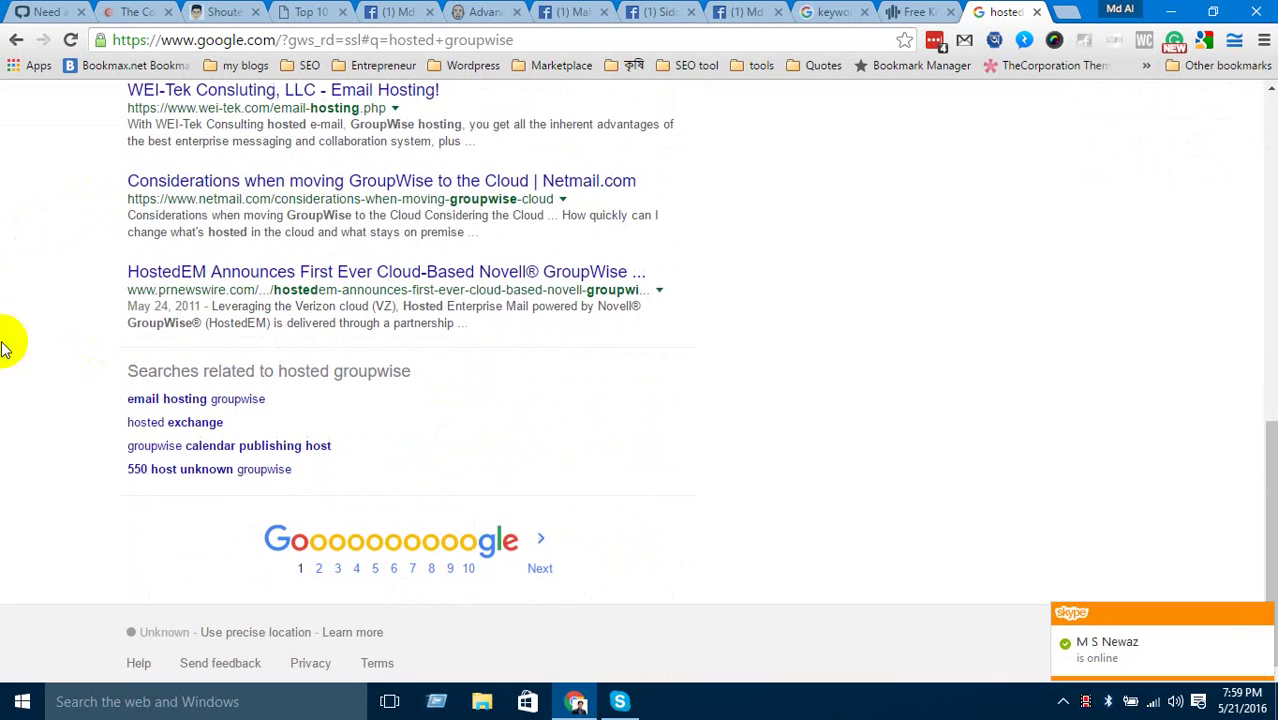
Open the second page of Google results and locate the hostedgroupwise.com listings among its entries.
{"action": "left_click", "coordinate": [319, 568]}
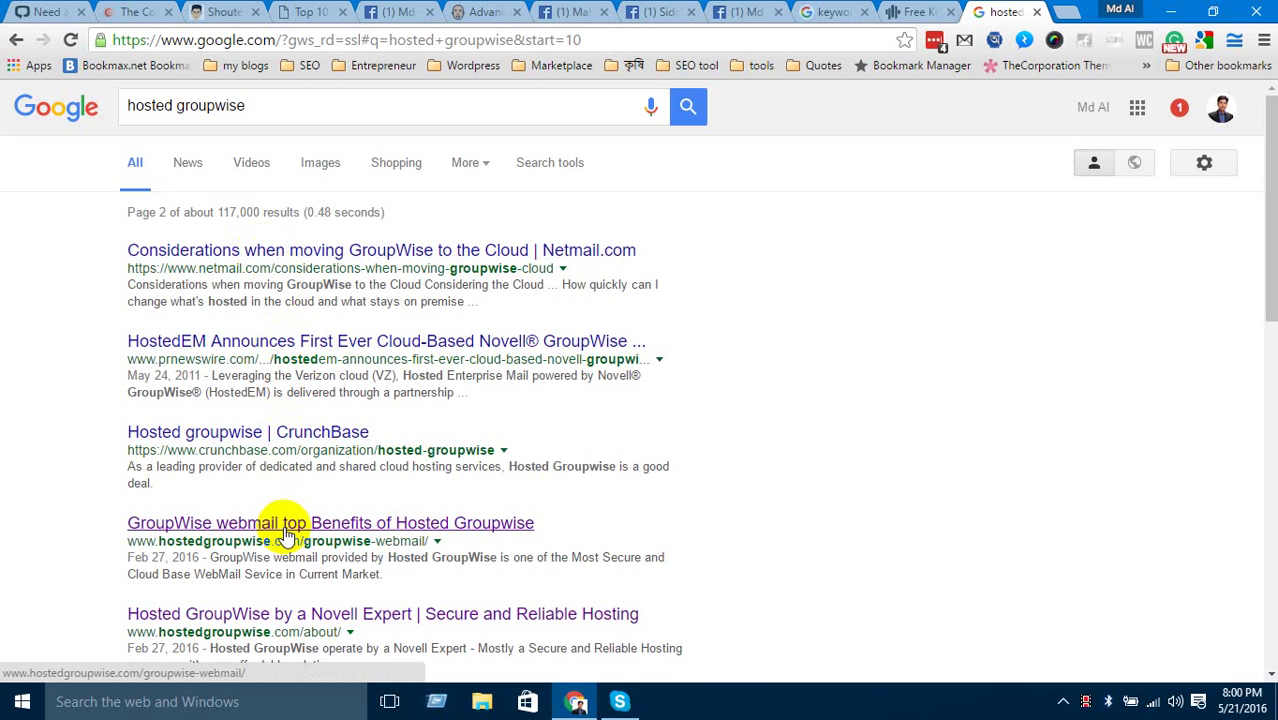
{"action": "scroll", "coordinate": [288, 535], "scroll_direction": "down", "scroll_amount": 1}
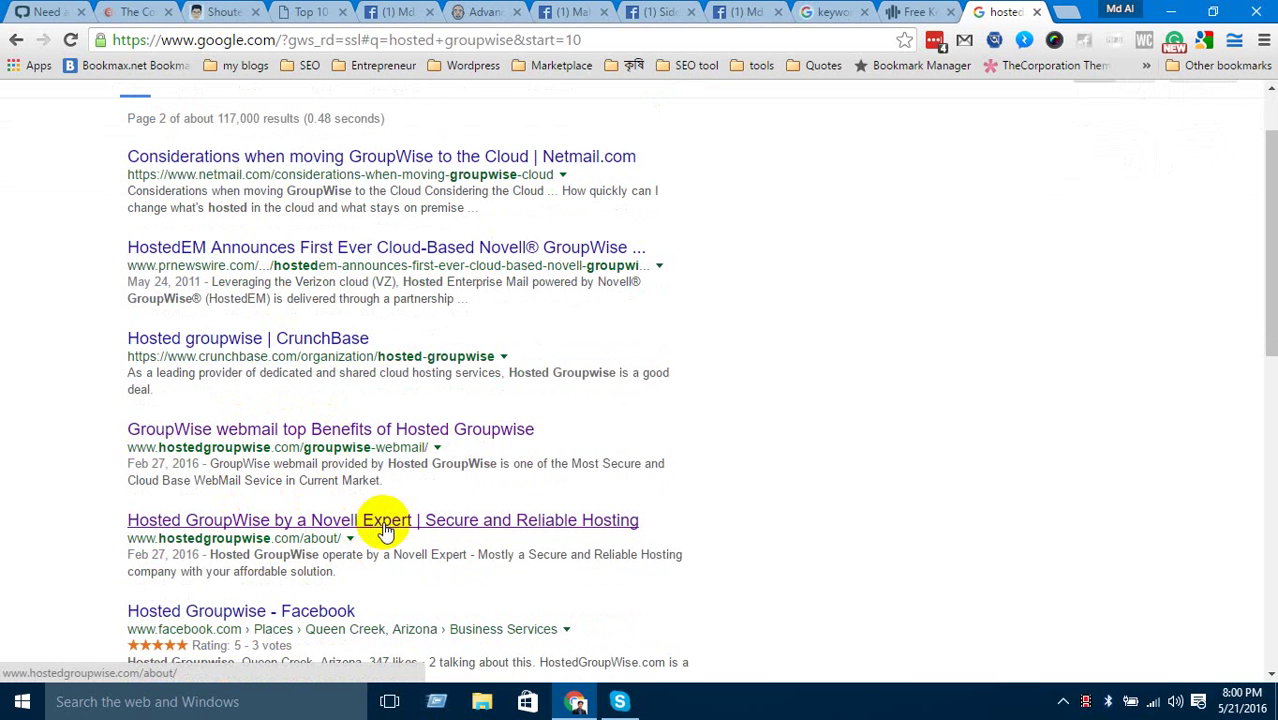
{"action": "scroll", "coordinate": [372, 508], "scroll_direction": "up", "scroll_amount": 1}
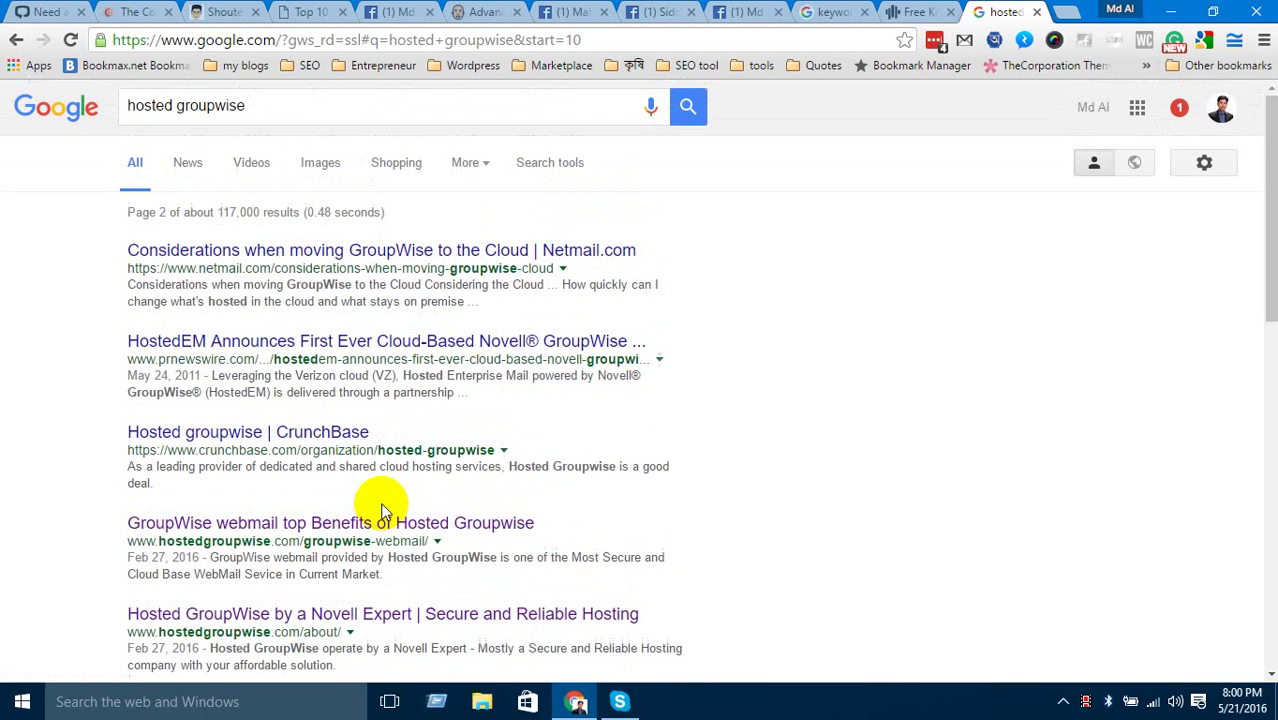
{"action": "scroll", "coordinate": [91, 434], "scroll_direction": "down", "scroll_amount": 2}
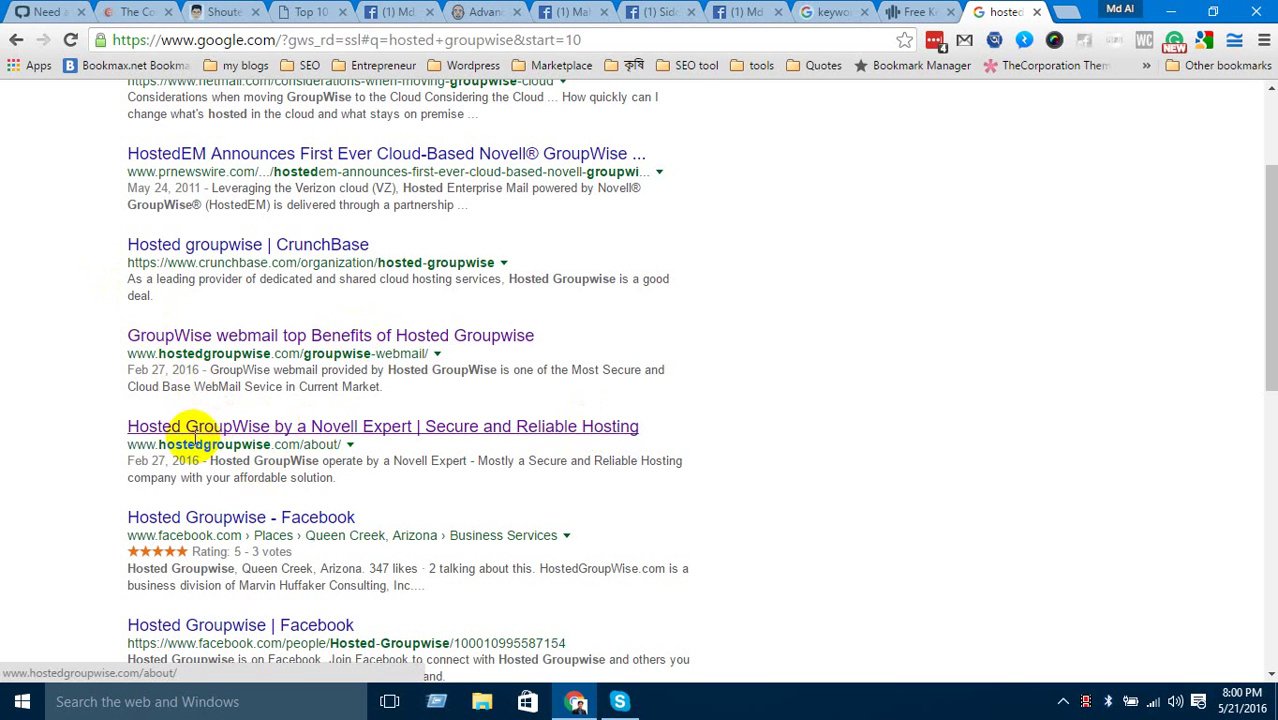
{"action": "scroll", "coordinate": [94, 394], "scroll_direction": "up", "scroll_amount": 2}
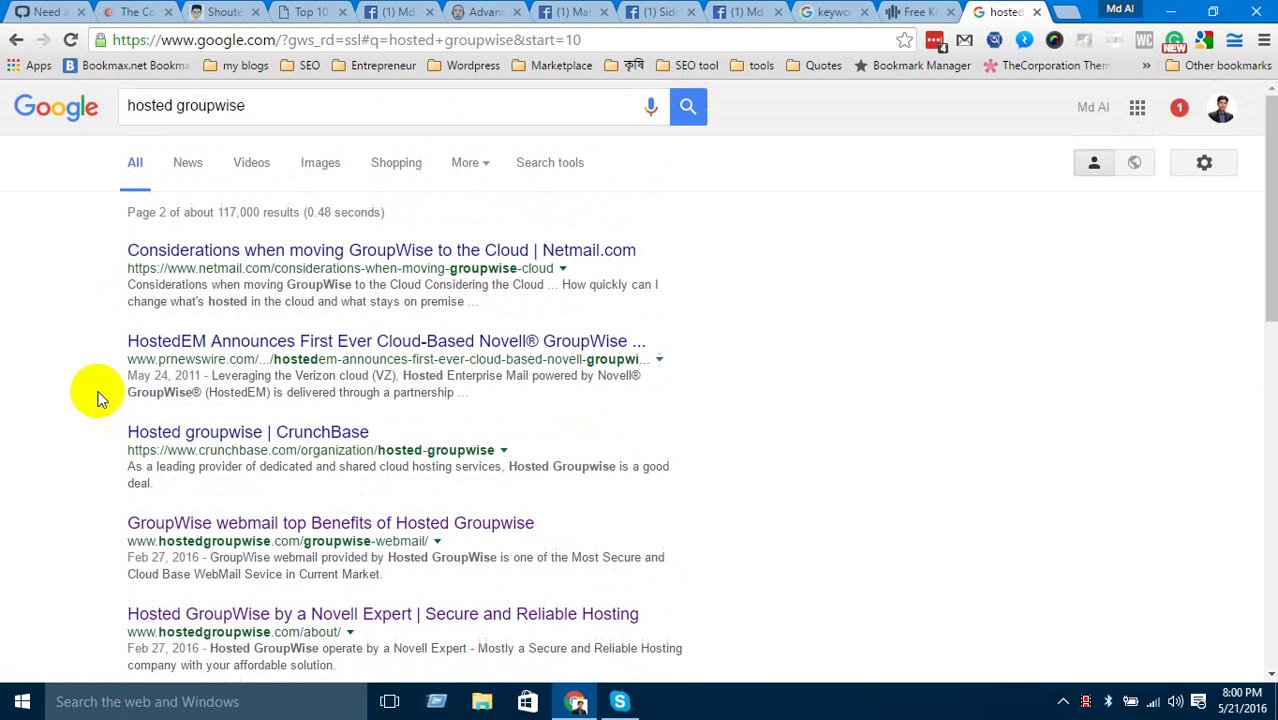
{"action": "scroll", "coordinate": [137, 448], "scroll_direction": "down", "scroll_amount": 10}
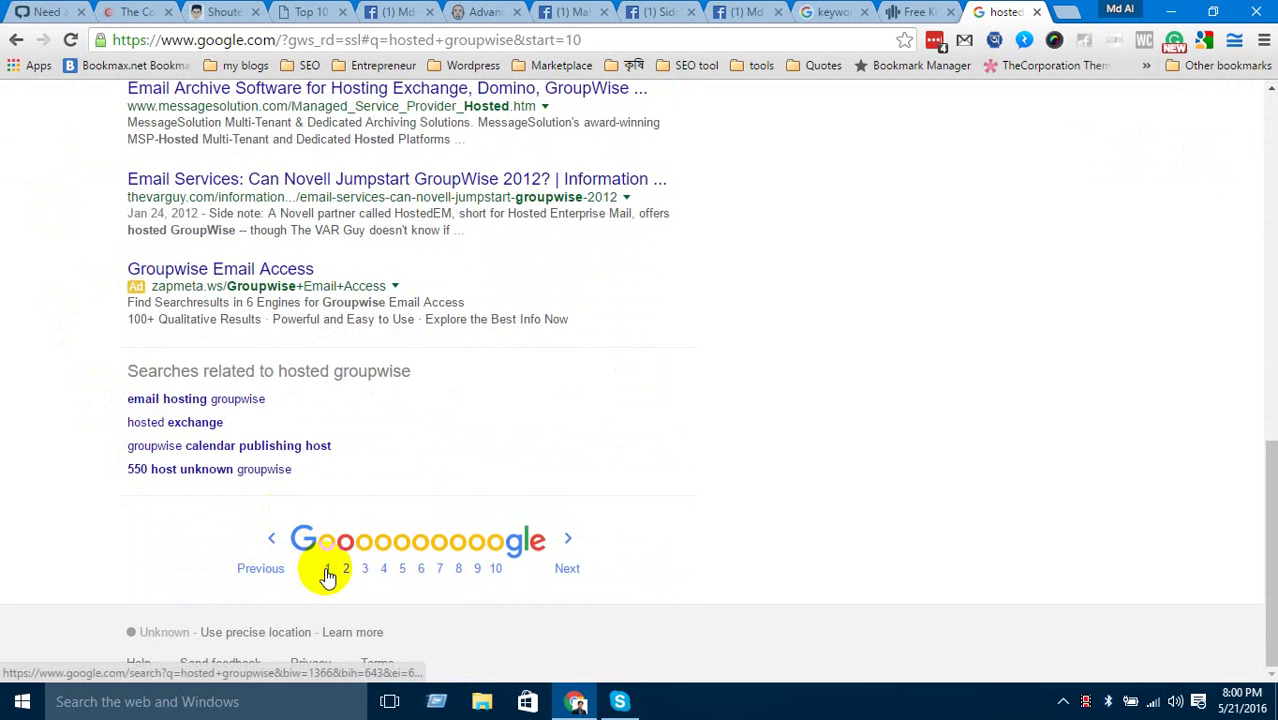
Return to the first page of Google results and highlight the redjuju.com domain in the Hosted GroupWise consulting entry.
{"action": "left_click", "coordinate": [327, 570]}
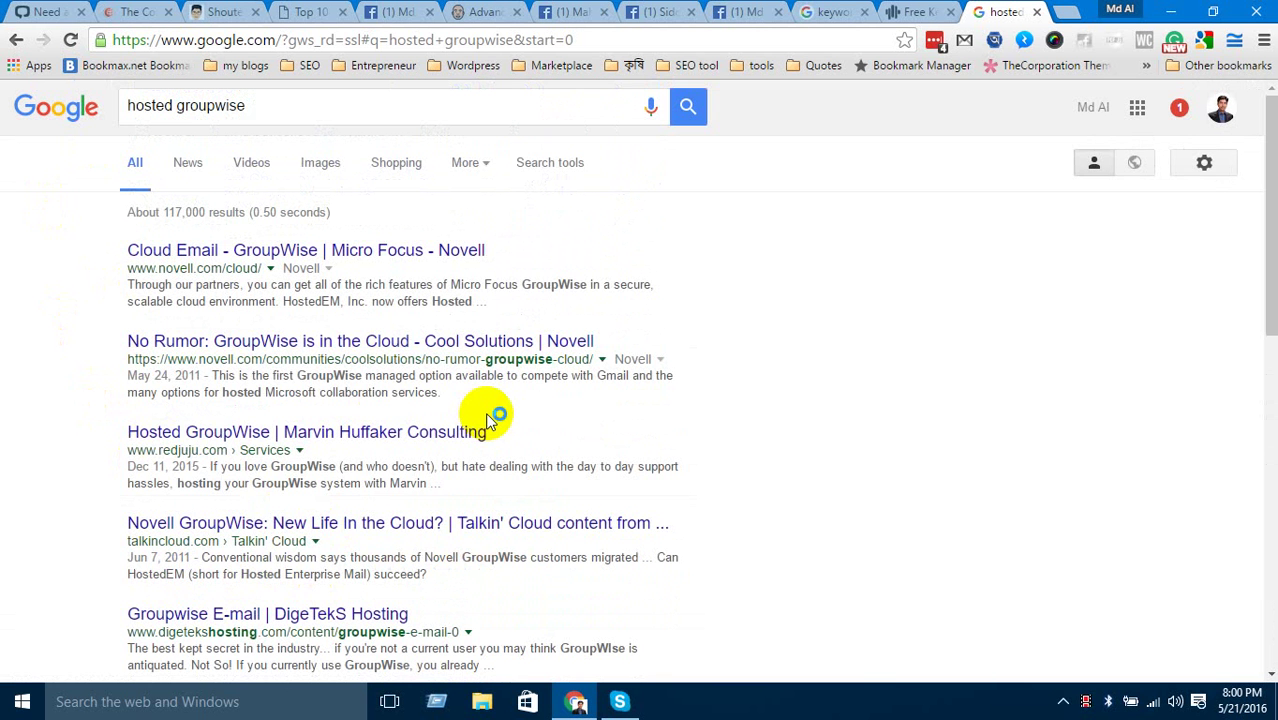
{"action": "left_click_drag", "start_coordinate": [163, 452], "coordinate": [211, 451]}
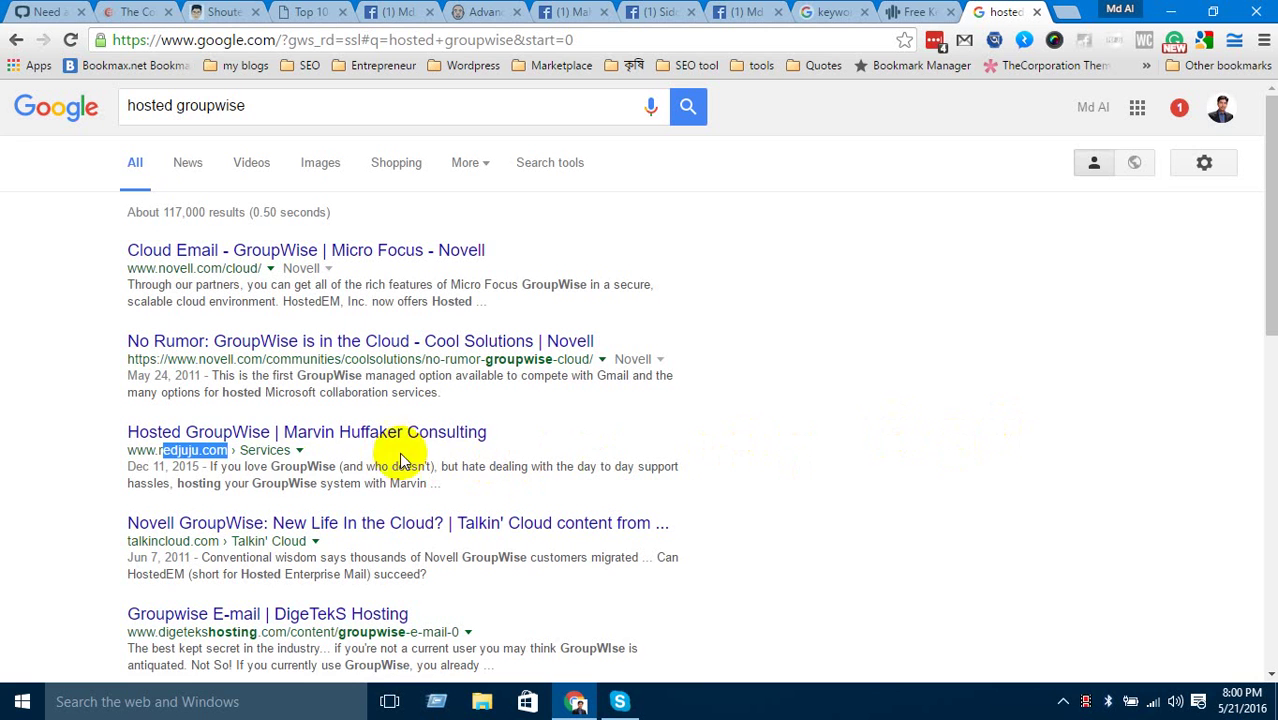
{"action": "left_click", "coordinate": [266, 452]}
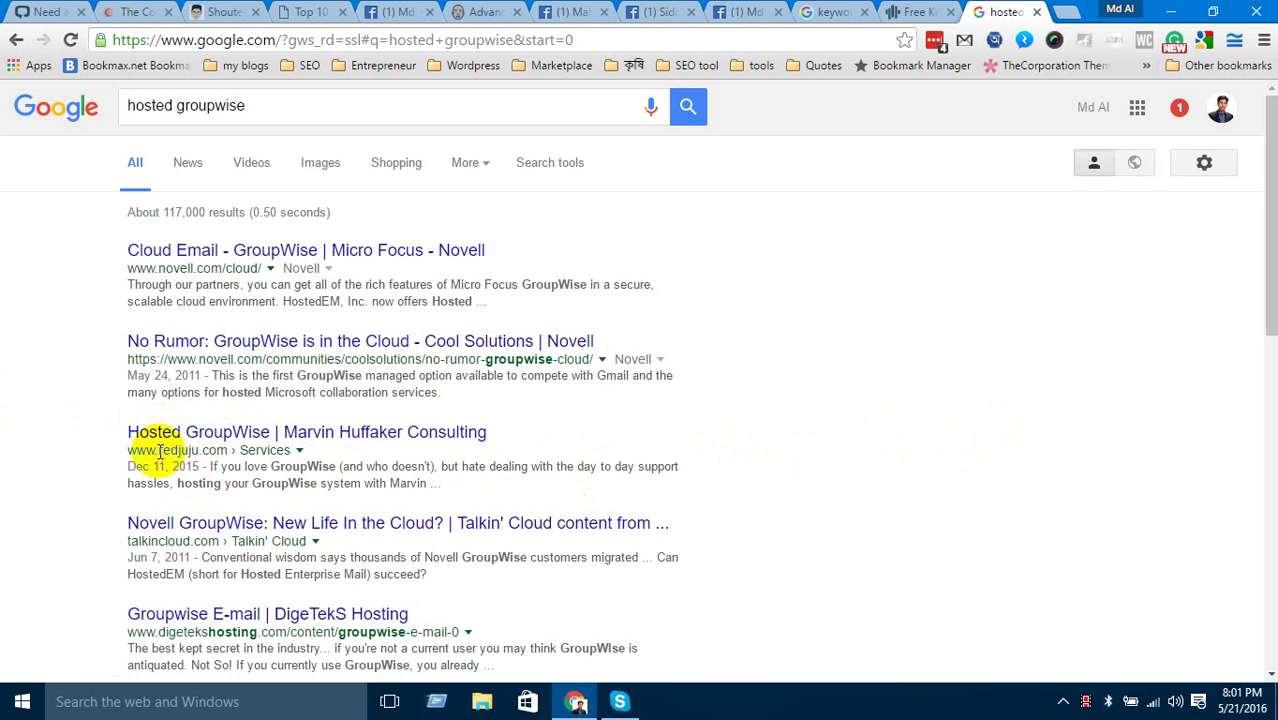
{"action": "left_click_drag", "start_coordinate": [159, 452], "coordinate": [208, 451]}
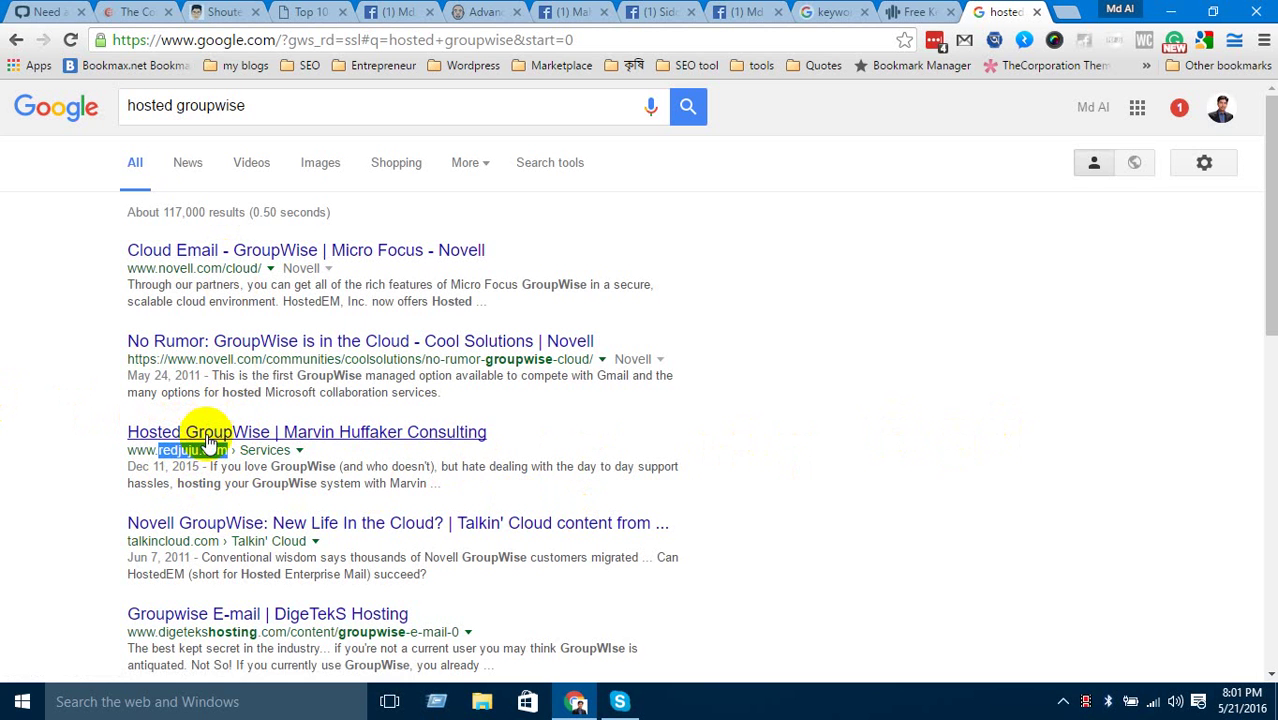
Examine the order of entries on the first results page, including the Google Plus and LinkedIn listings for Hosted Groupwise.
{"action": "scroll", "coordinate": [360, 468], "scroll_direction": "down", "scroll_amount": 10}
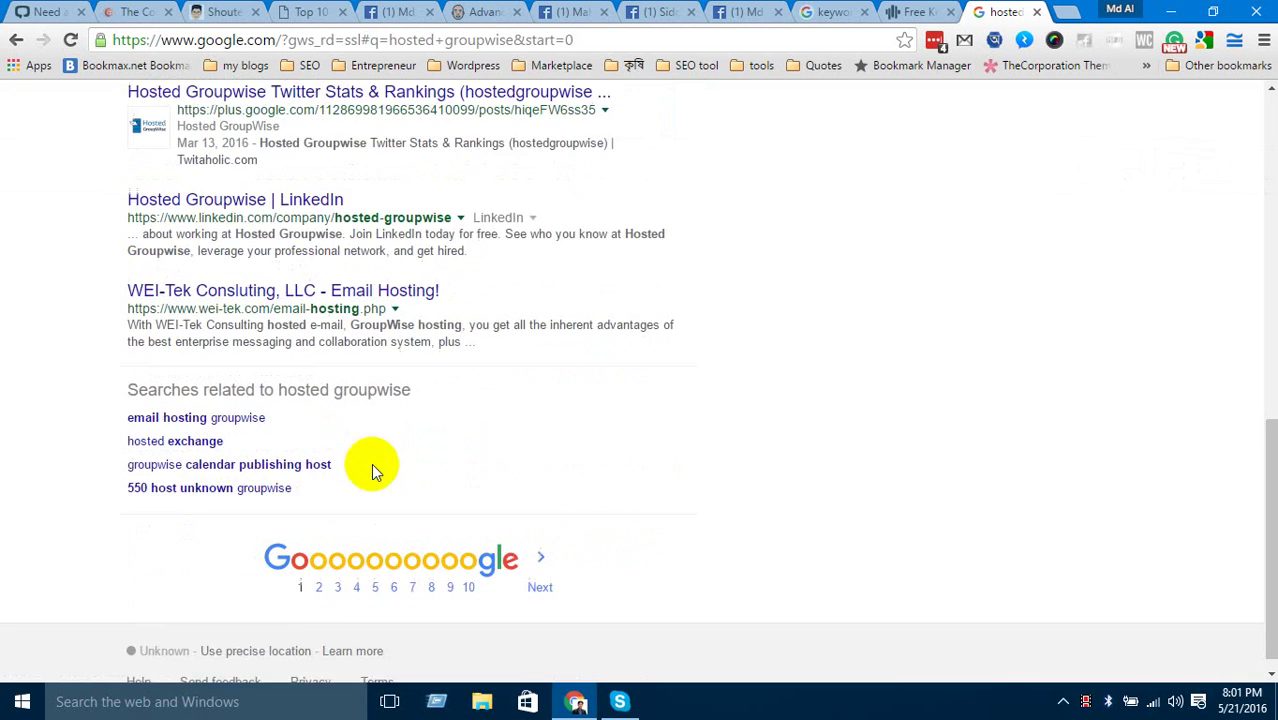
{"action": "scroll", "coordinate": [571, 465], "scroll_direction": "up", "scroll_amount": 10}
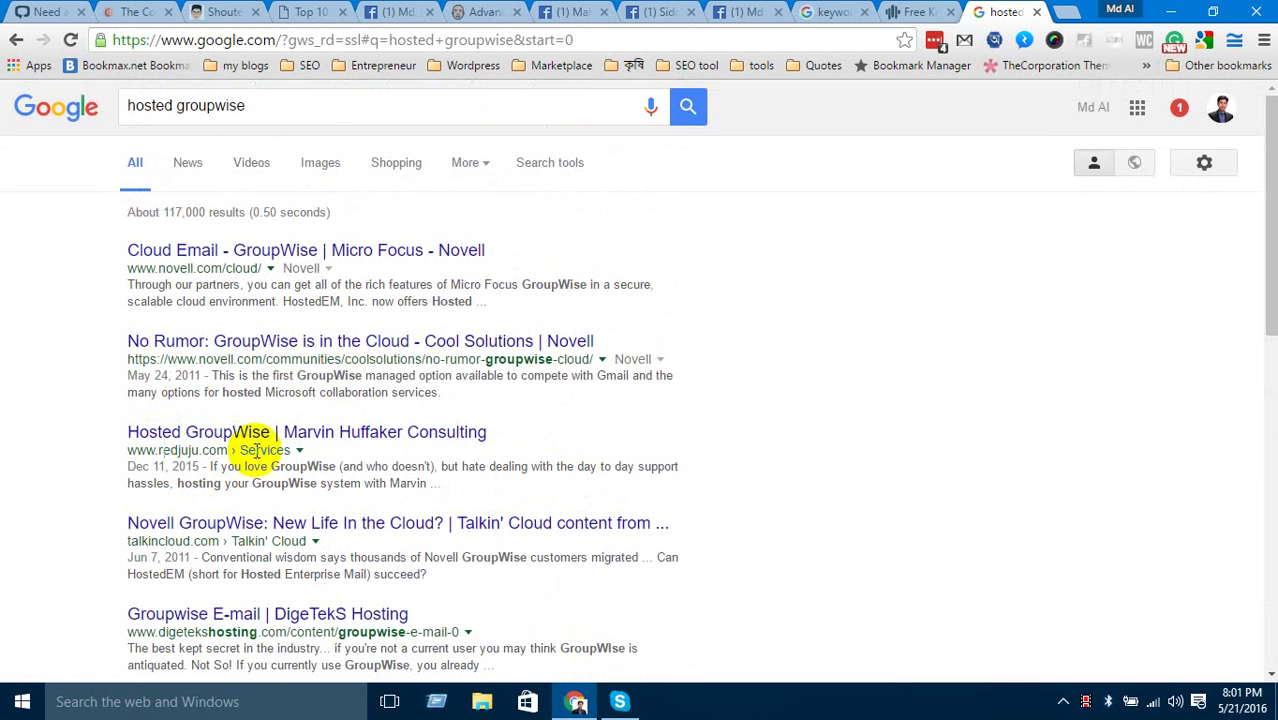
{"action": "scroll", "coordinate": [843, 555], "scroll_direction": "down", "scroll_amount": 5}
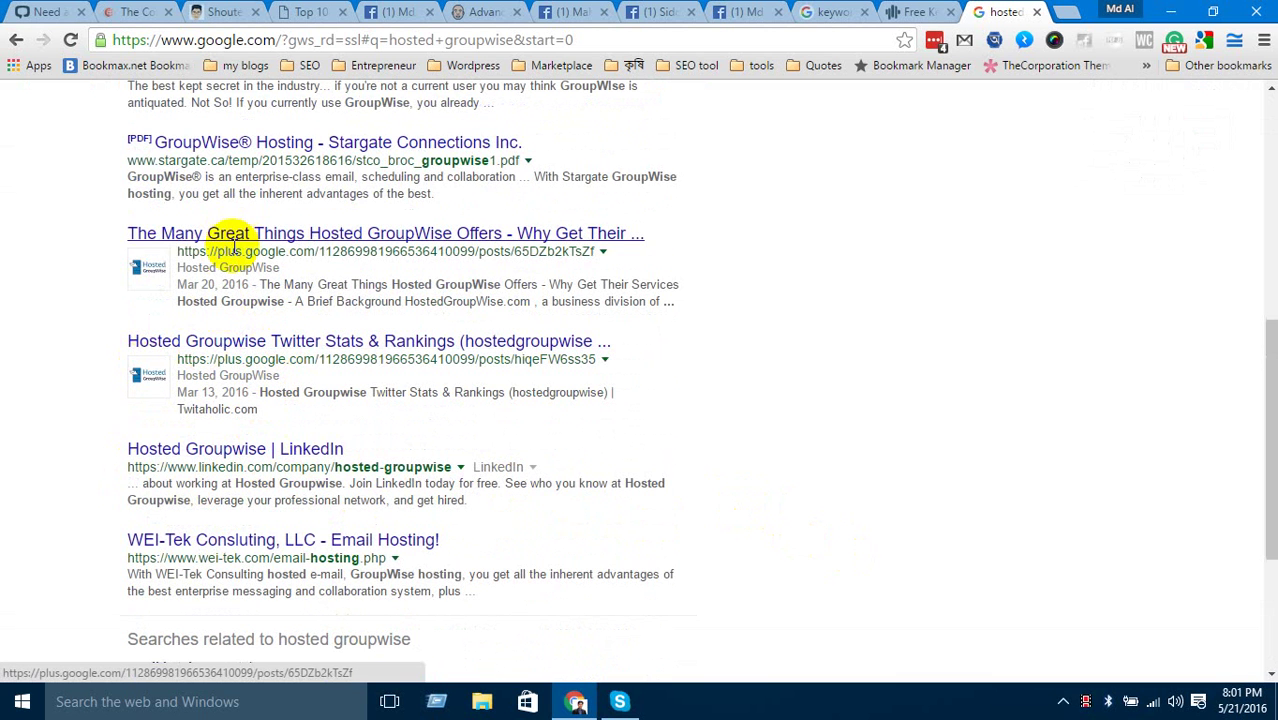
{"action": "scroll", "coordinate": [232, 245], "scroll_direction": "up", "scroll_amount": 3}
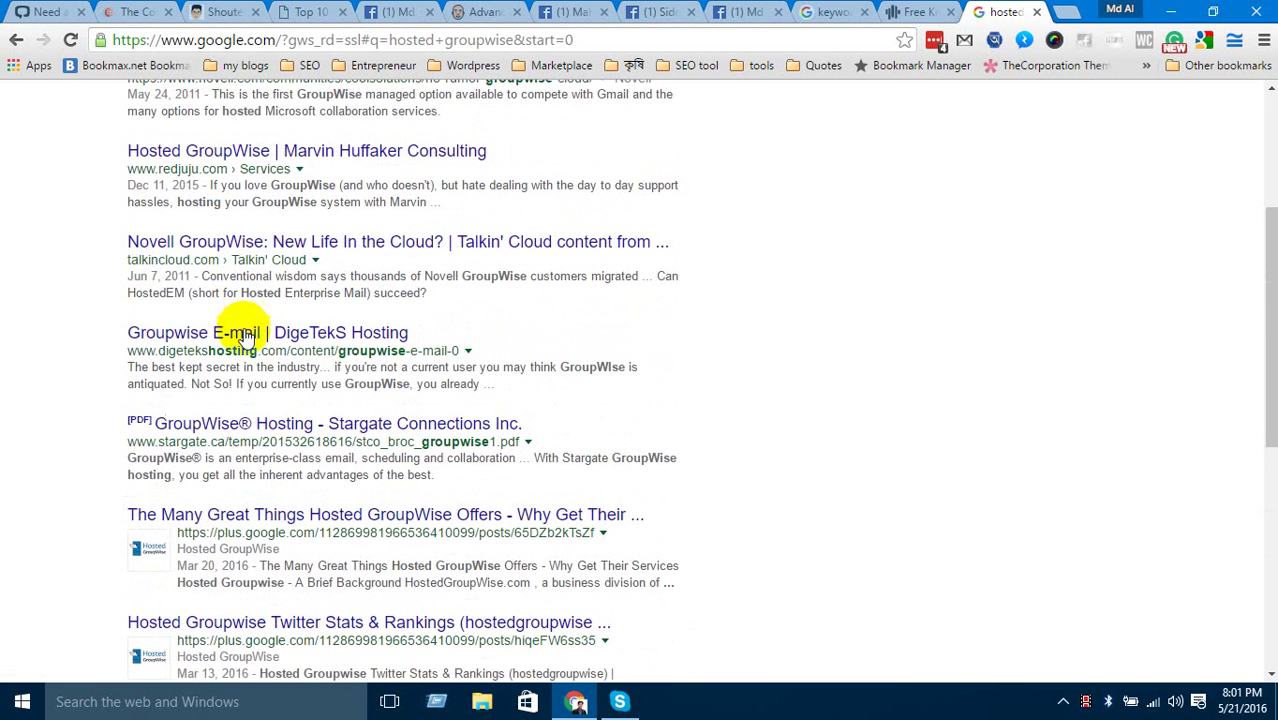
{"action": "scroll", "coordinate": [250, 420], "scroll_direction": "down", "scroll_amount": 1}
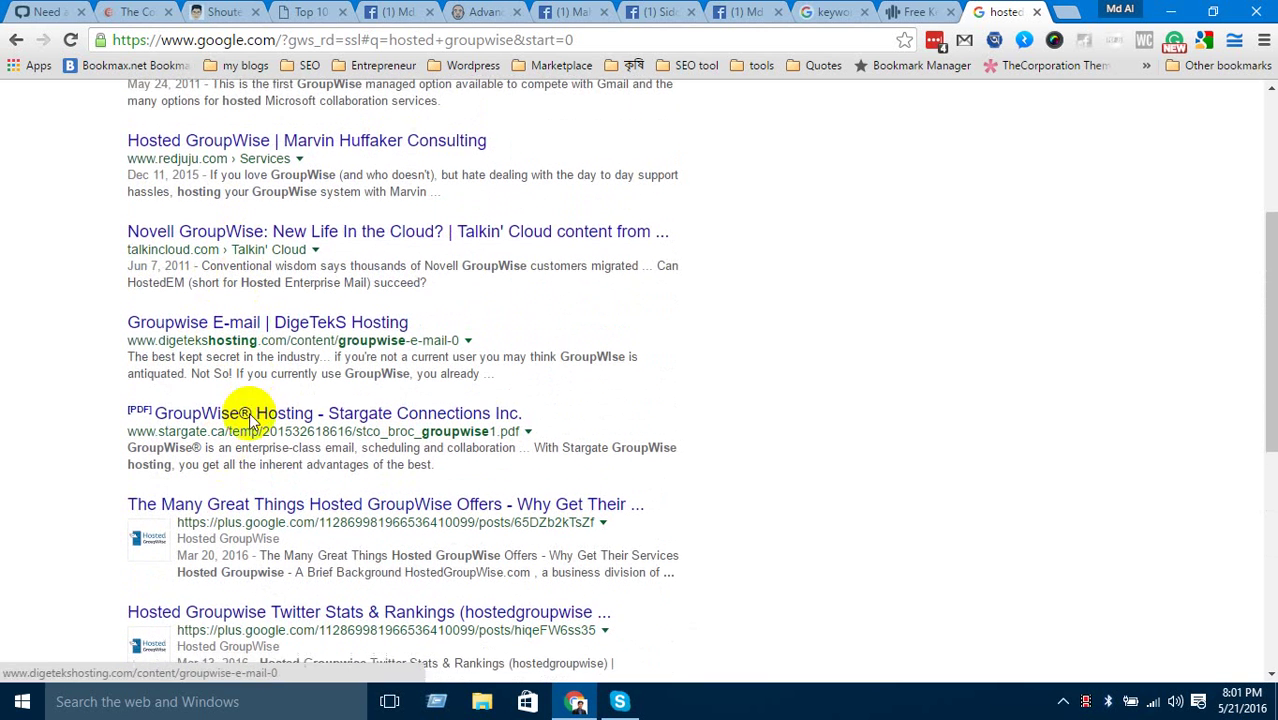
{"action": "scroll", "coordinate": [250, 420], "scroll_direction": "down", "scroll_amount": 3}
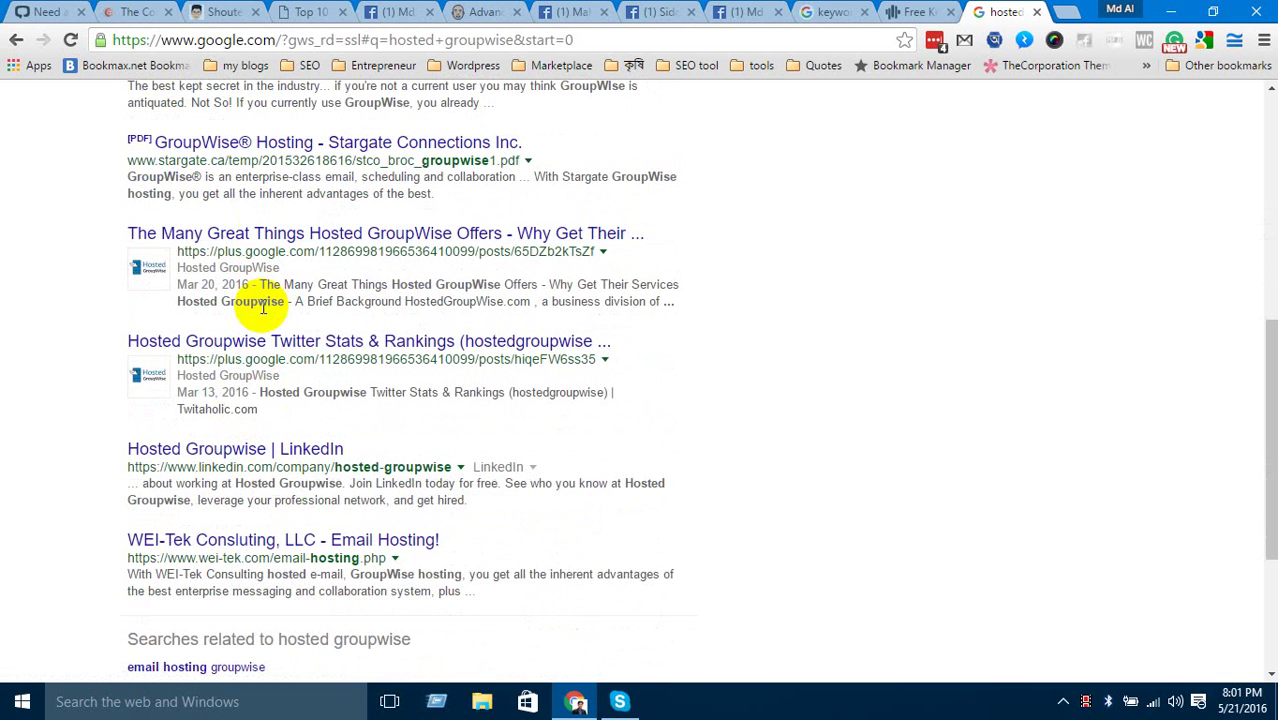
{"action": "scroll", "coordinate": [263, 308], "scroll_direction": "up", "scroll_amount": 6}
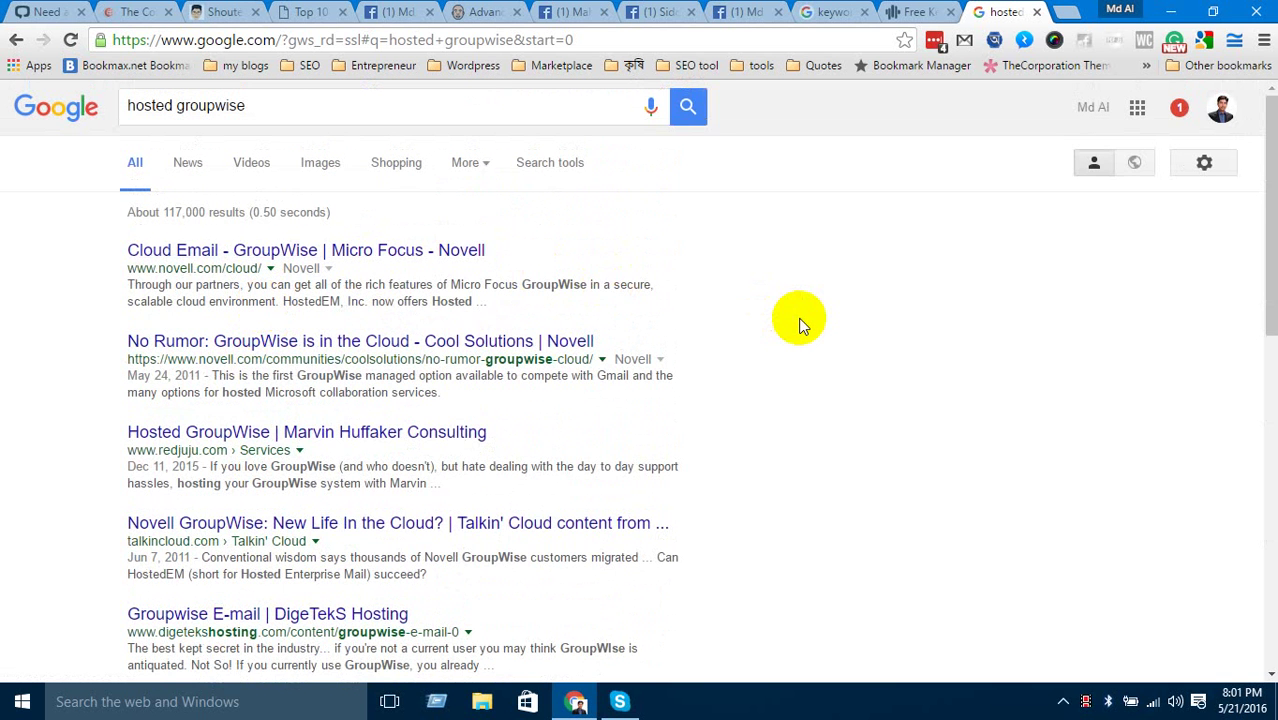
{"action": "scroll", "coordinate": [800, 322], "scroll_direction": "down", "scroll_amount": 3}
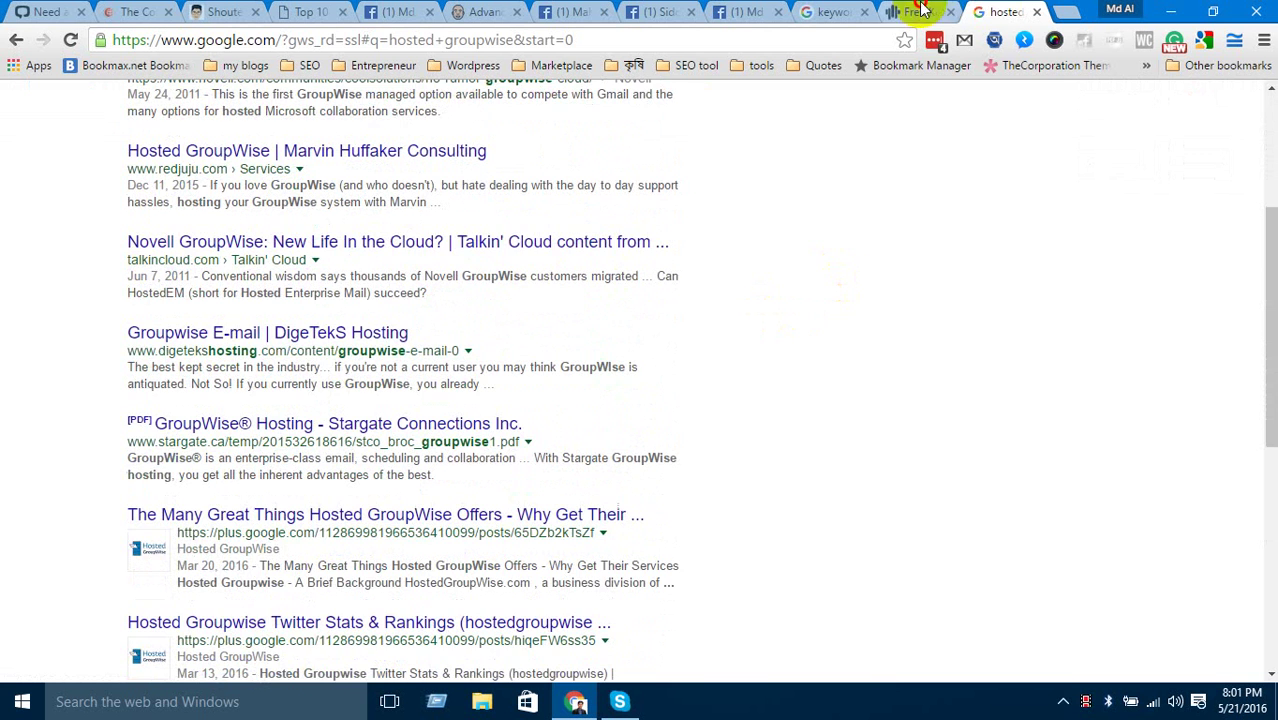
Switch to the SERPs Keyword Rank Checker, run the rank check for hostedgroupwise.com, and review the URL positions.
{"action": "left_click", "coordinate": [918, 11]}
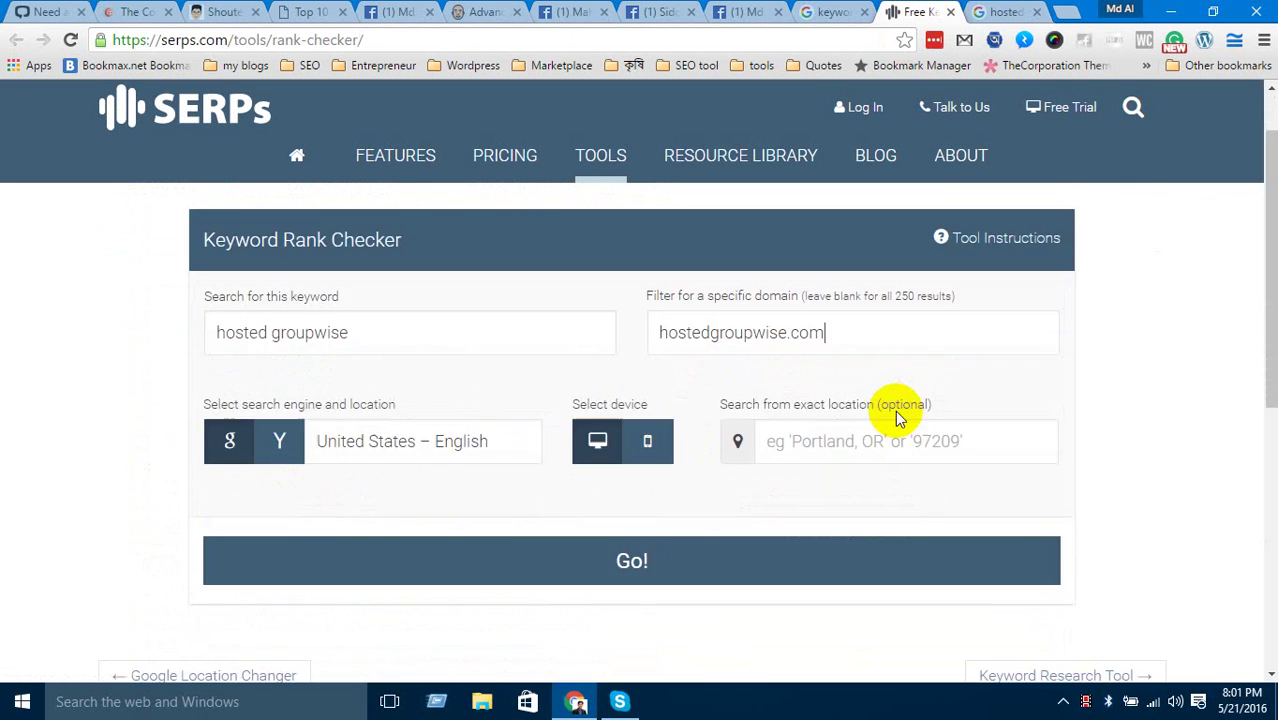
{"action": "scroll", "coordinate": [893, 414], "scroll_direction": "down", "scroll_amount": 3}
{"action": "left_click", "coordinate": [645, 371]}
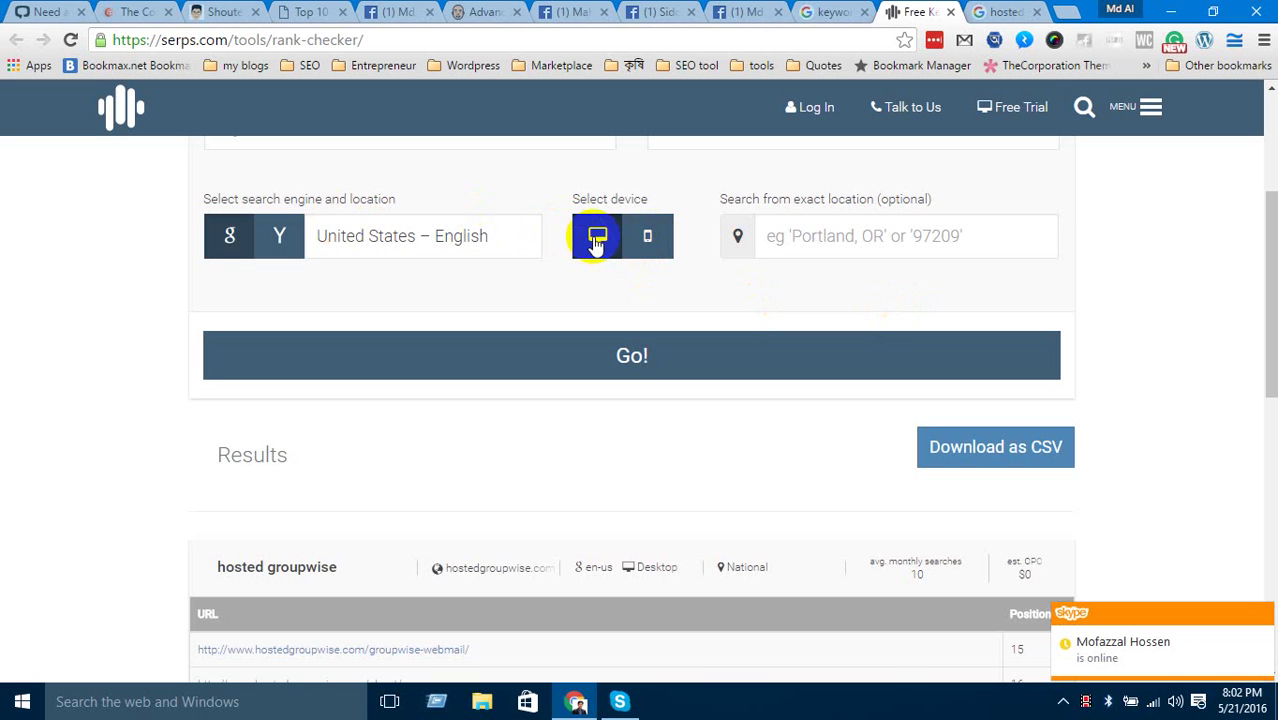
{"action": "scroll", "coordinate": [500, 290], "scroll_direction": "down", "scroll_amount": 2}
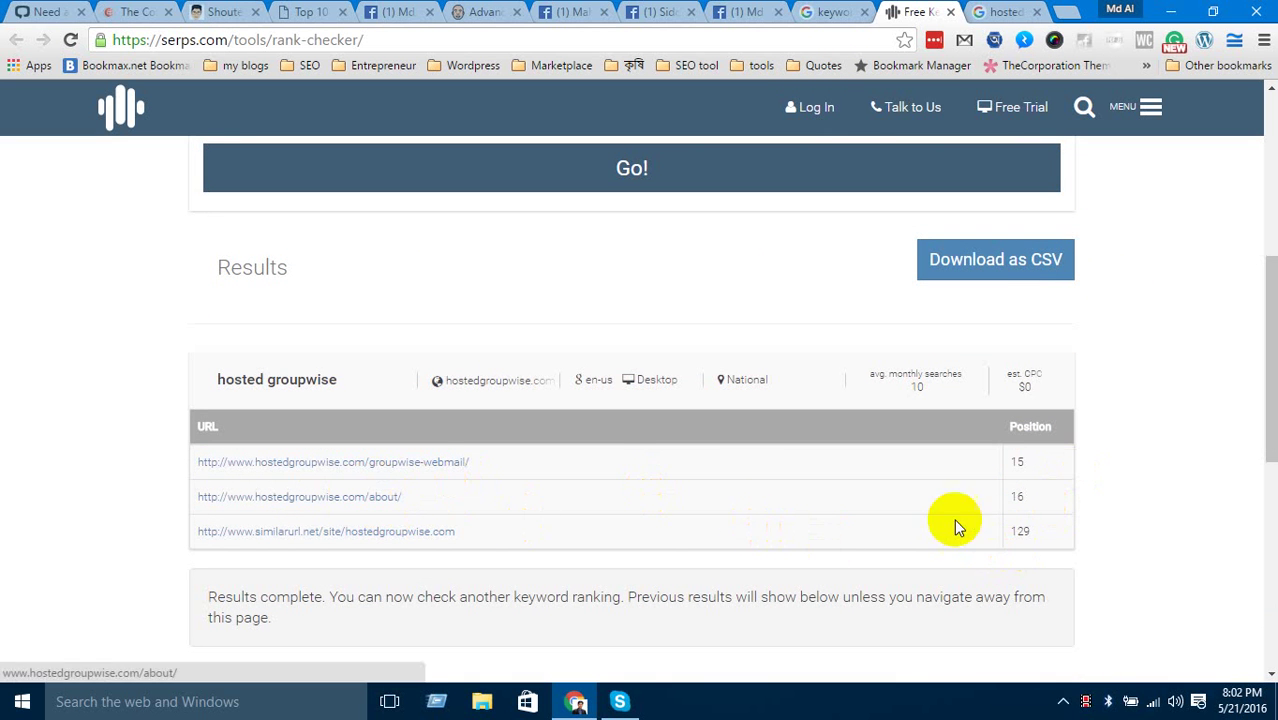
Go back to the Google results and open the second page to compare the hostedgroupwise.com listings with the rank checker's positions.
{"action": "left_click", "coordinate": [1000, 12]}
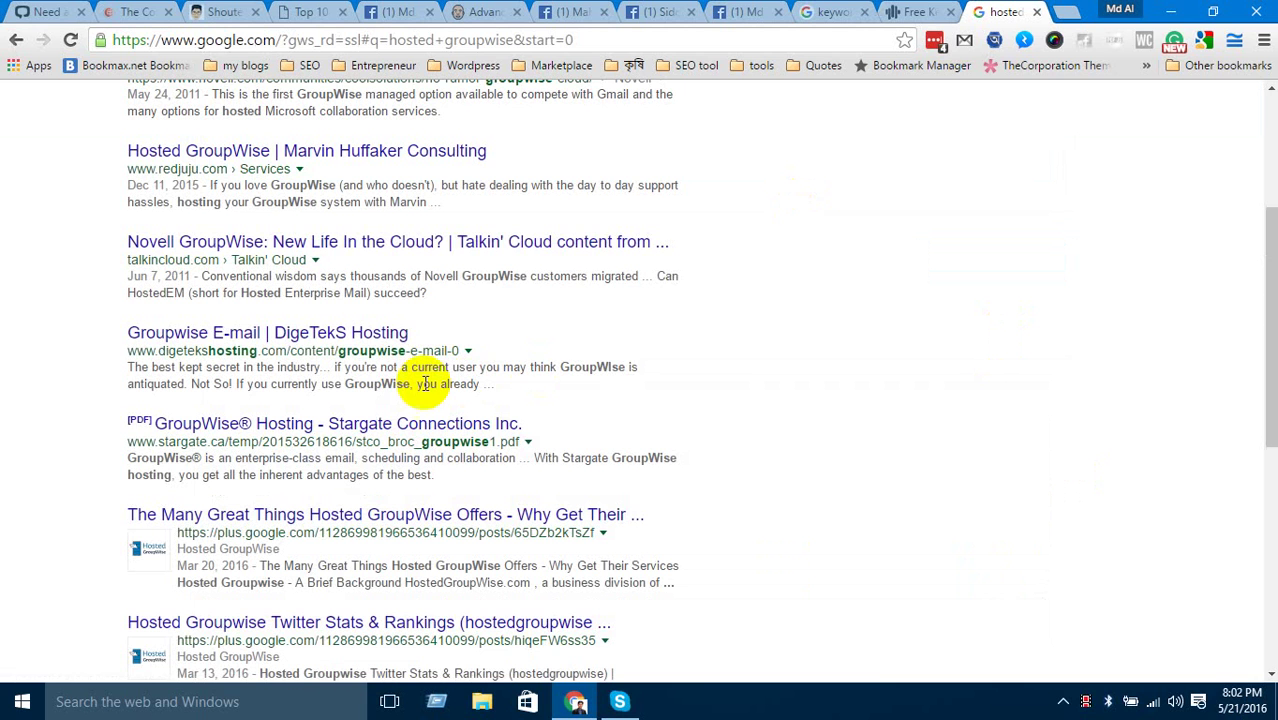
{"action": "scroll", "coordinate": [335, 360], "scroll_direction": "down", "scroll_amount": 6}
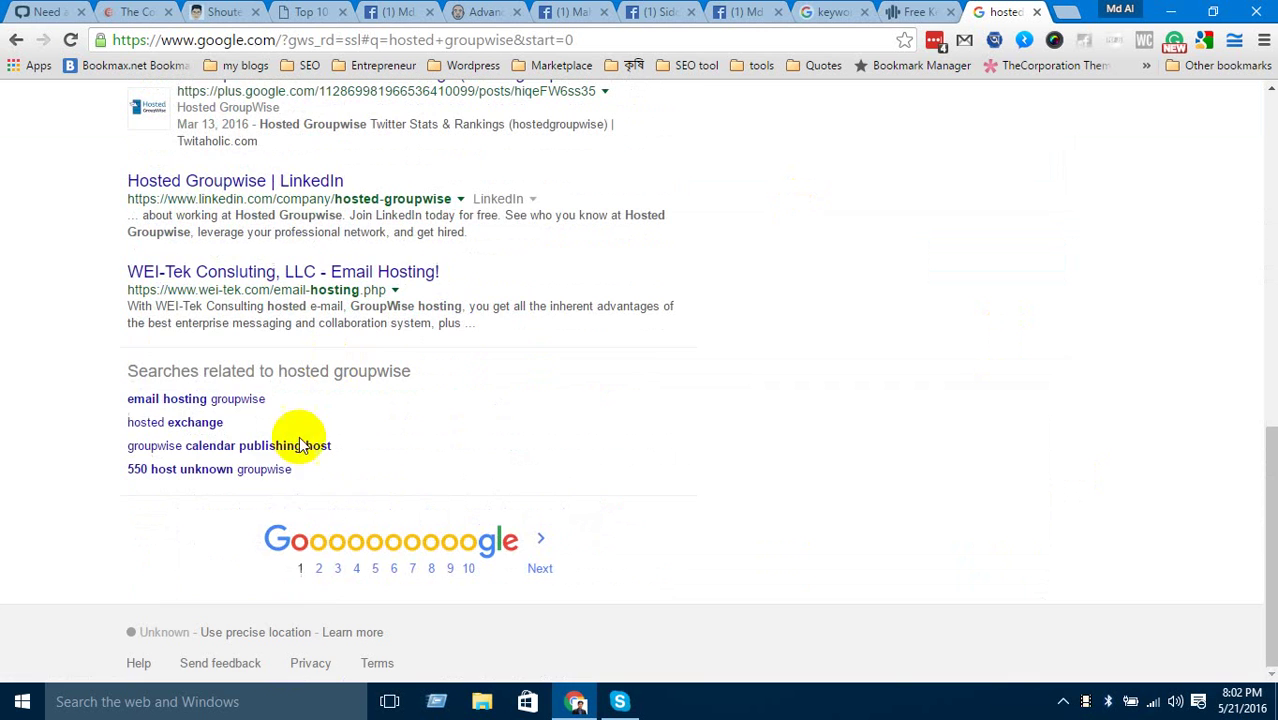
{"action": "left_click", "coordinate": [318, 568]}
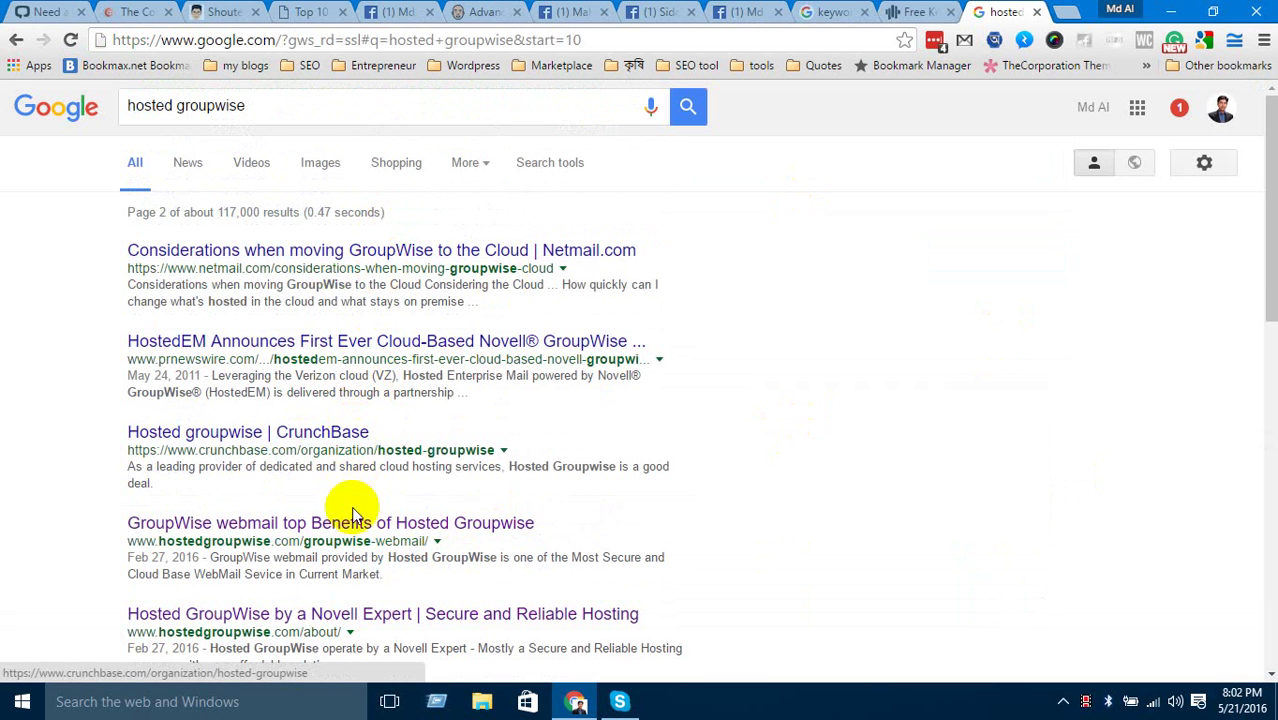
{"action": "scroll", "coordinate": [340, 625], "scroll_direction": "down", "scroll_amount": 1}
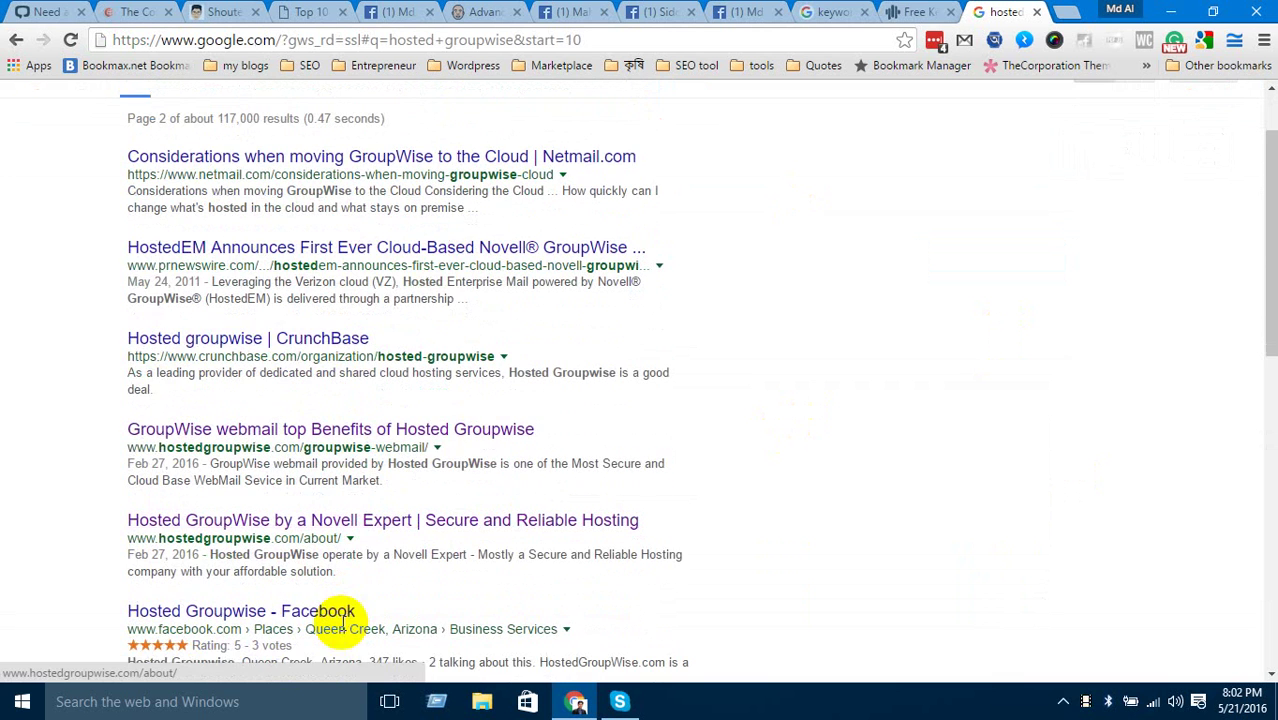
Return to the SERPs rank checker, review its results section, and highlight the tool's name in the breadcrumb.
{"action": "left_click", "coordinate": [915, 11]}
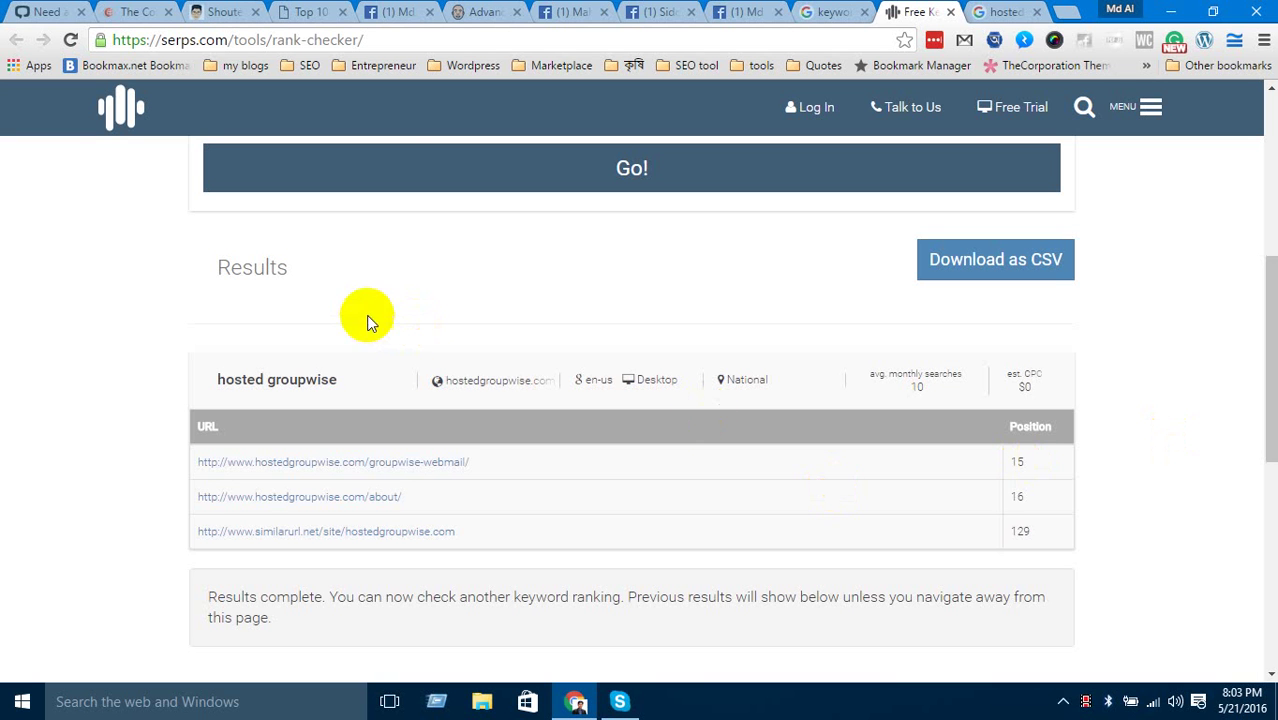
{"action": "left_click_drag", "start_coordinate": [205, 270], "coordinate": [322, 270]}
{"action": "left_click", "coordinate": [322, 270]}
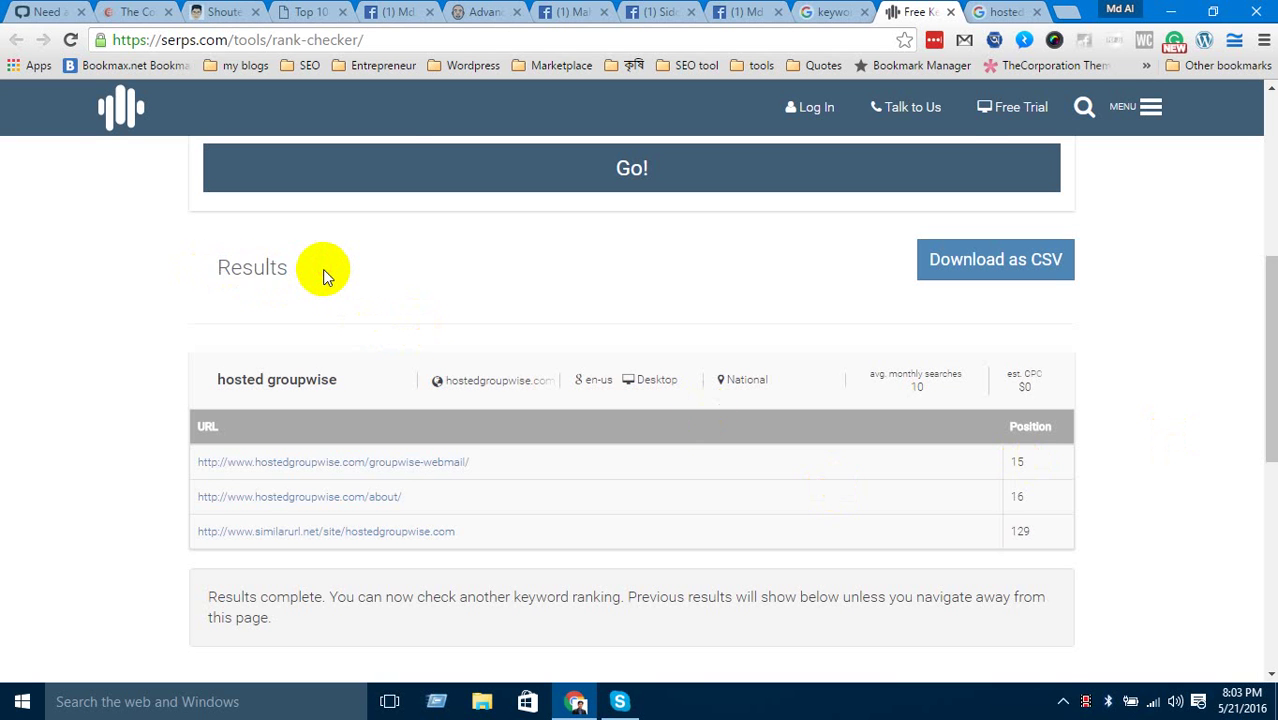
{"action": "scroll", "coordinate": [322, 270], "scroll_direction": "up", "scroll_amount": 5}
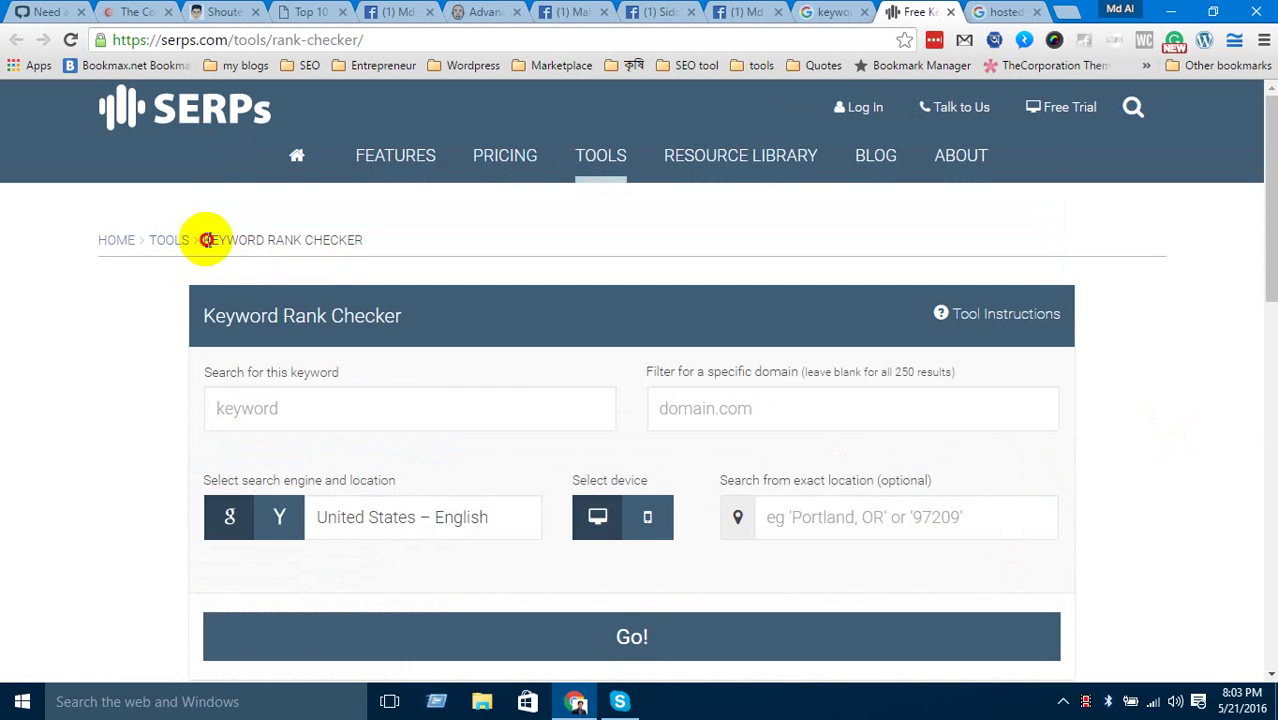
{"action": "left_click_drag", "start_coordinate": [205, 240], "coordinate": [418, 240]}
{"action": "left_click", "coordinate": [390, 240]}
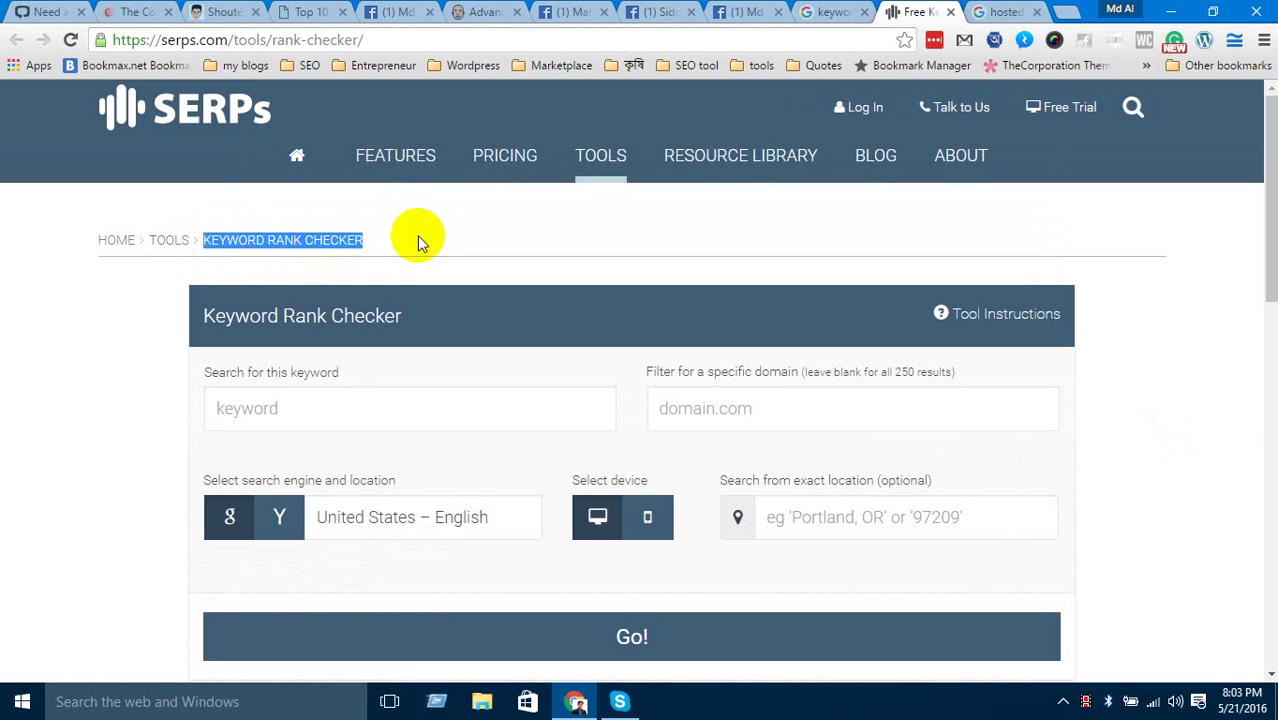